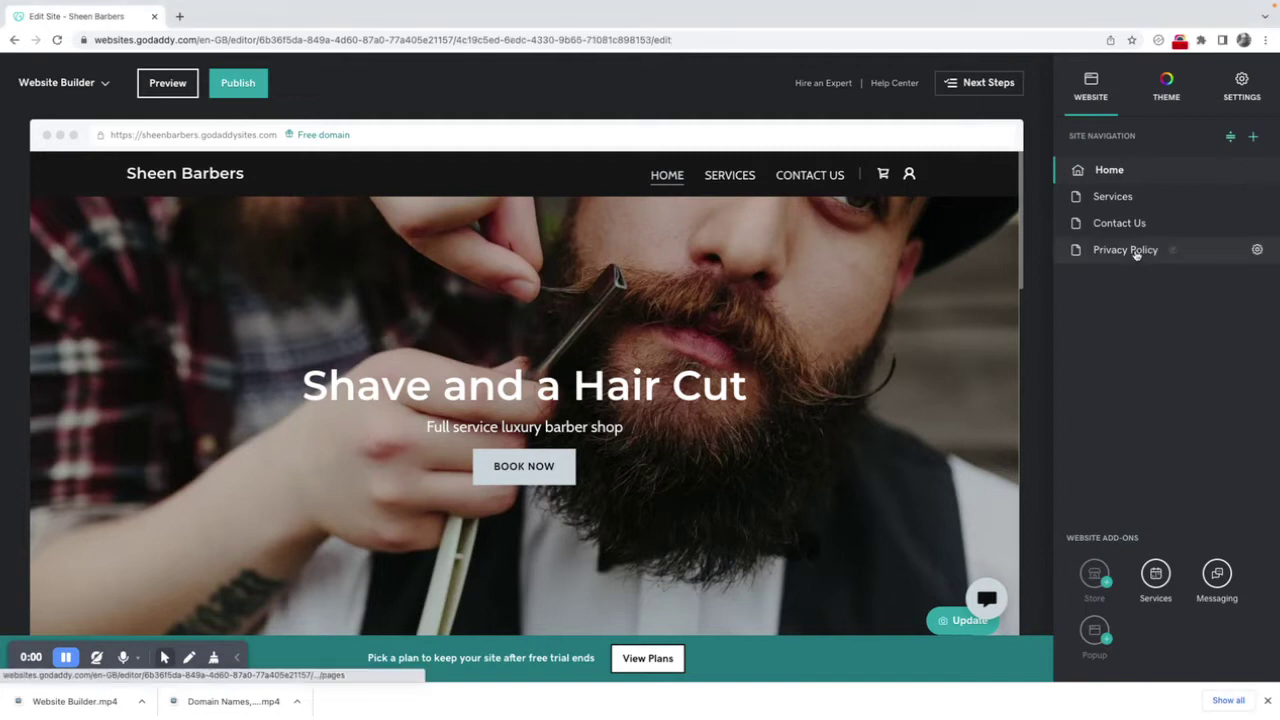
# In the Privacy Policy page settings, leave Show in Navigation off so the page stays footer-only.
pyautogui.click(1134, 251)
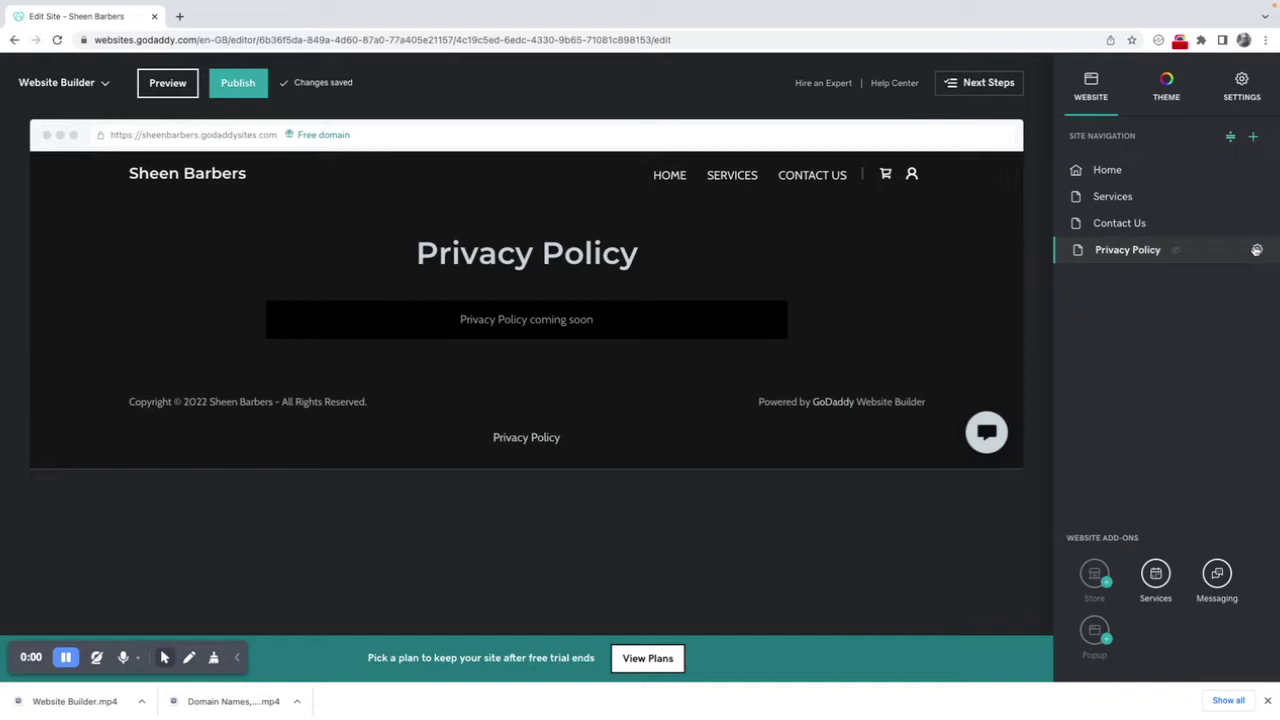
pyautogui.click(1257, 250)
pyautogui.click(1214, 290)
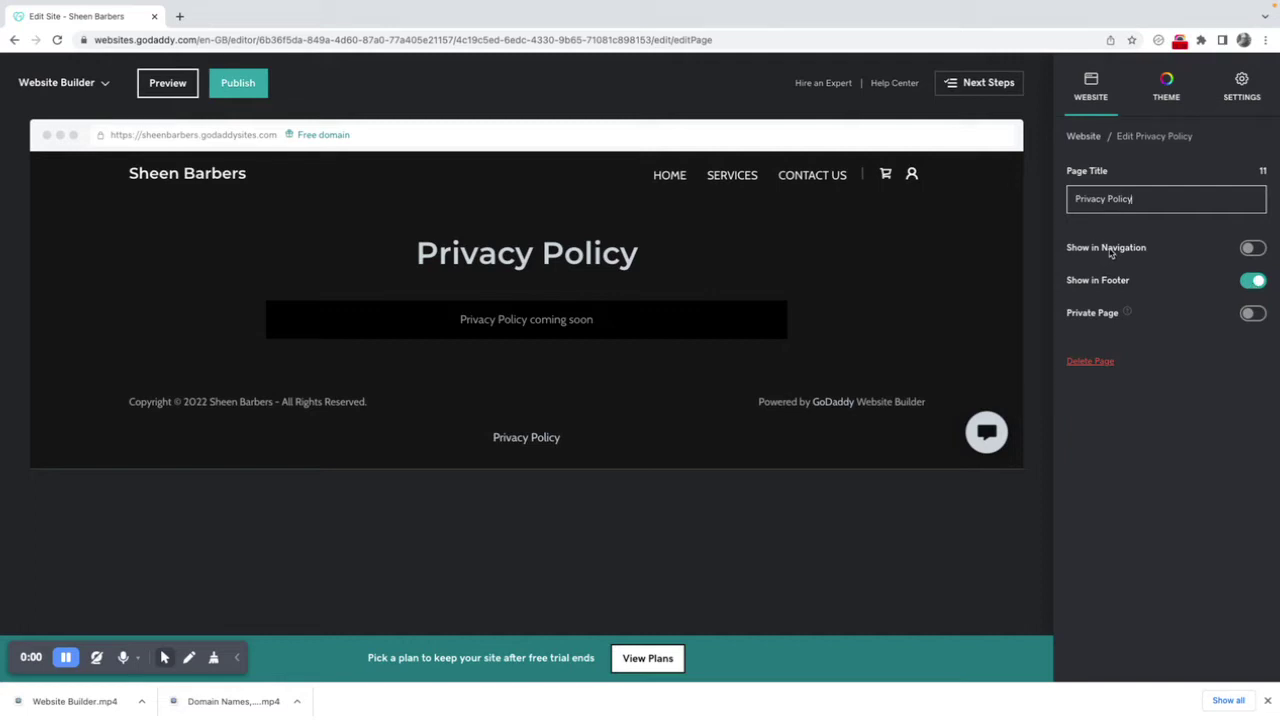
pyautogui.click(1253, 248)
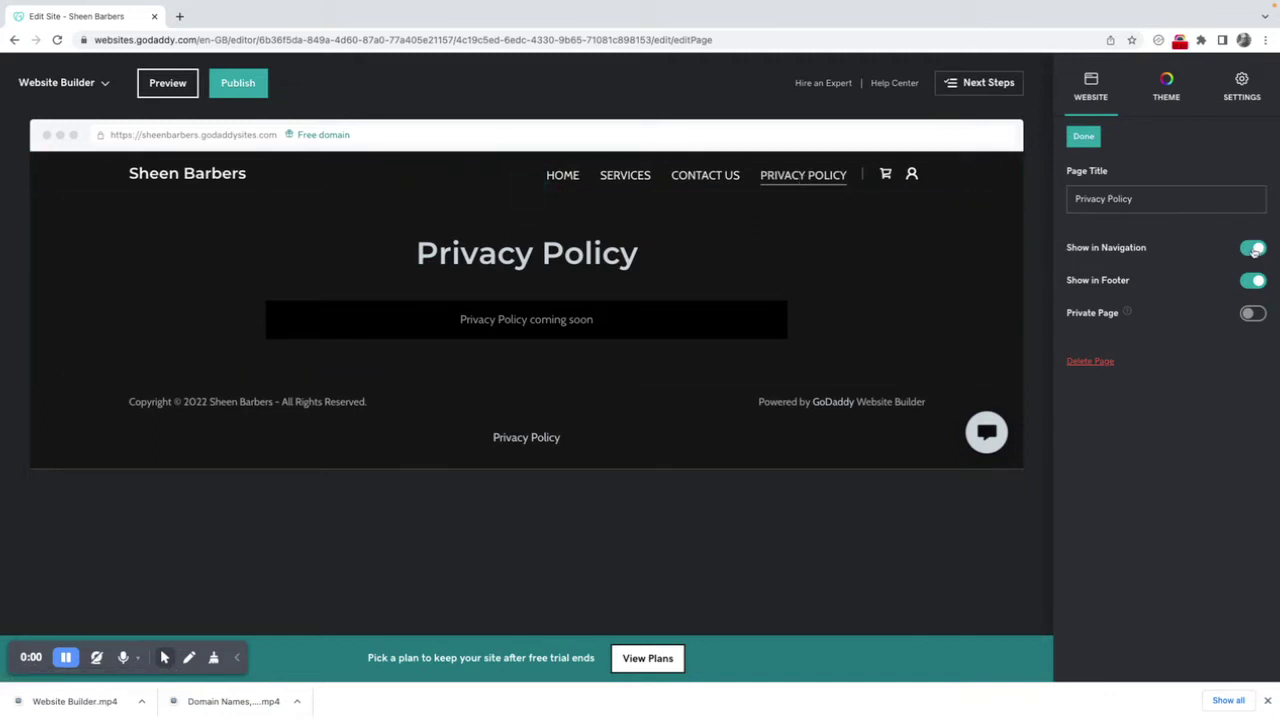
pyautogui.click(1251, 250)
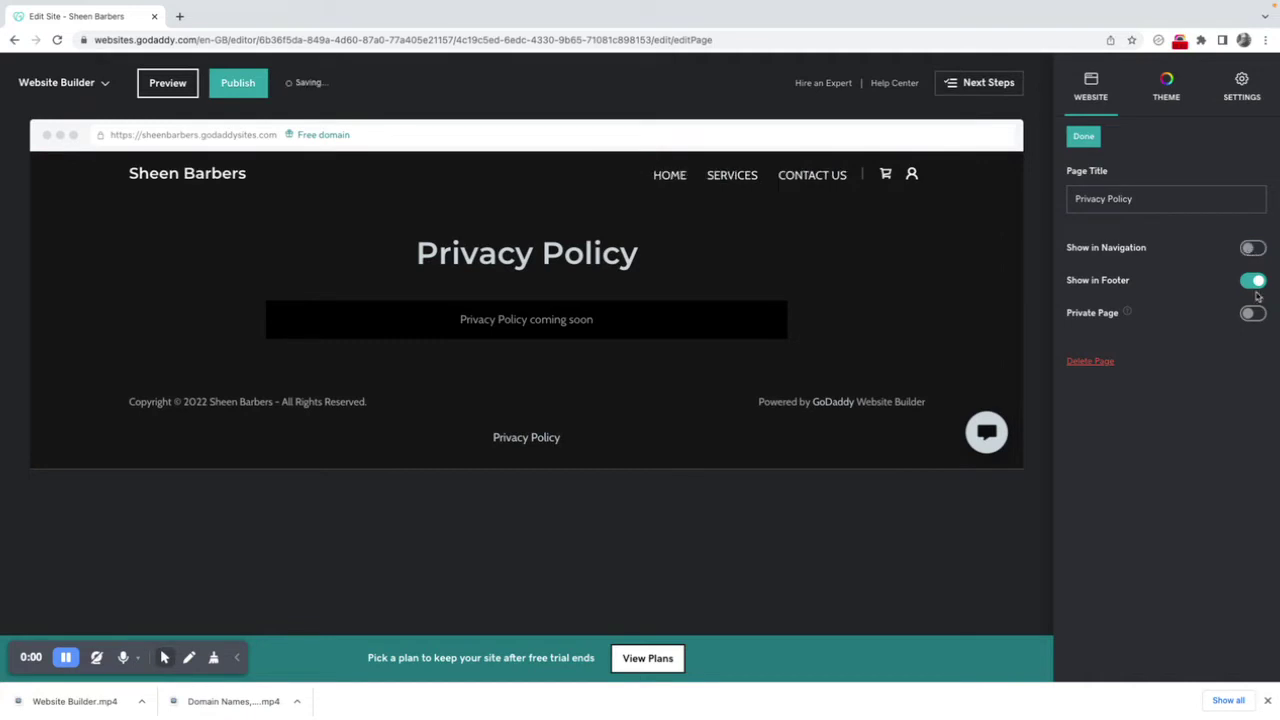
pyautogui.click(1083, 136)
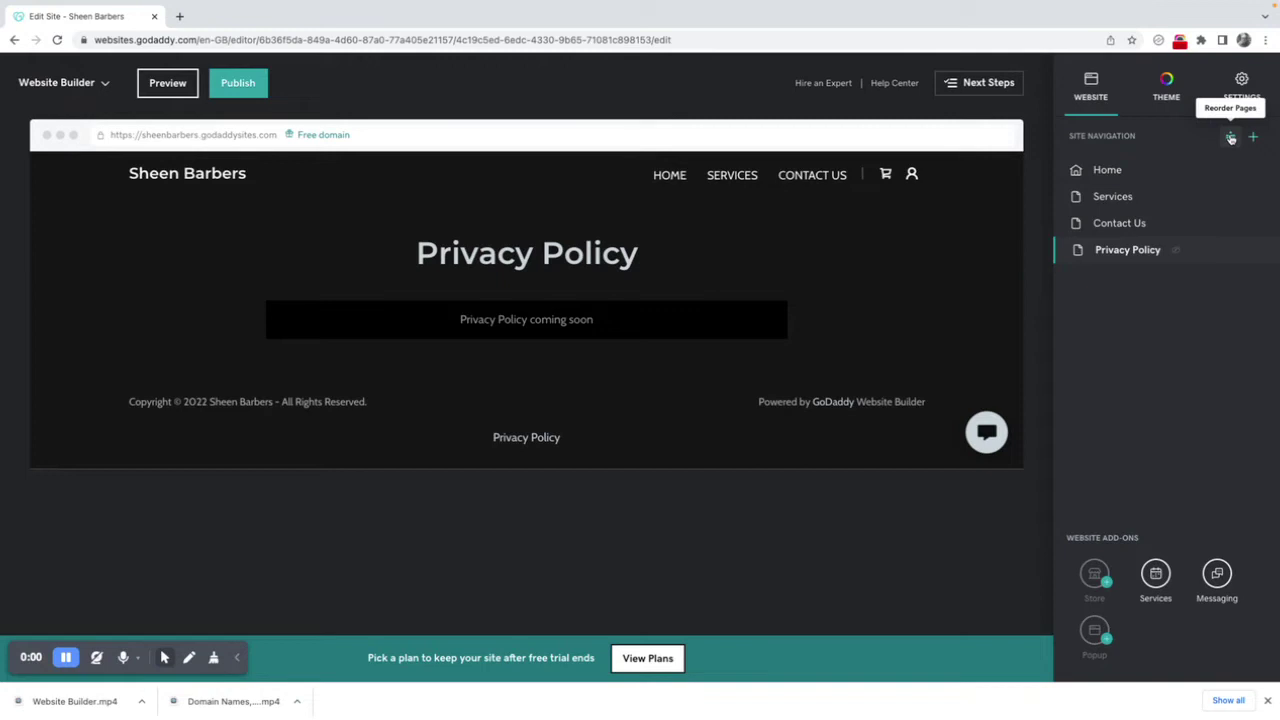
# Reorder the pages to Home, Contact Us, Services, Privacy Policy by moving Services below Contact Us.
pyautogui.click(1231, 138)
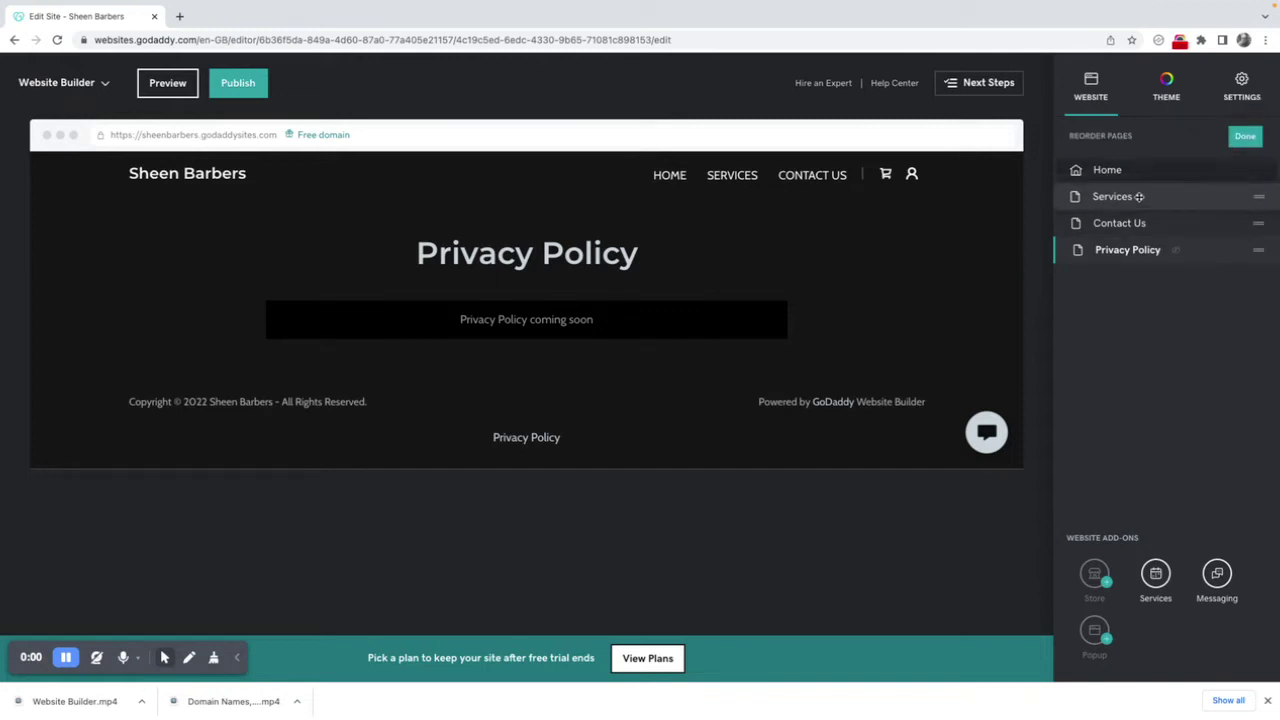
pyautogui.moveTo(1142, 199); pyautogui.dragTo(1126, 224)
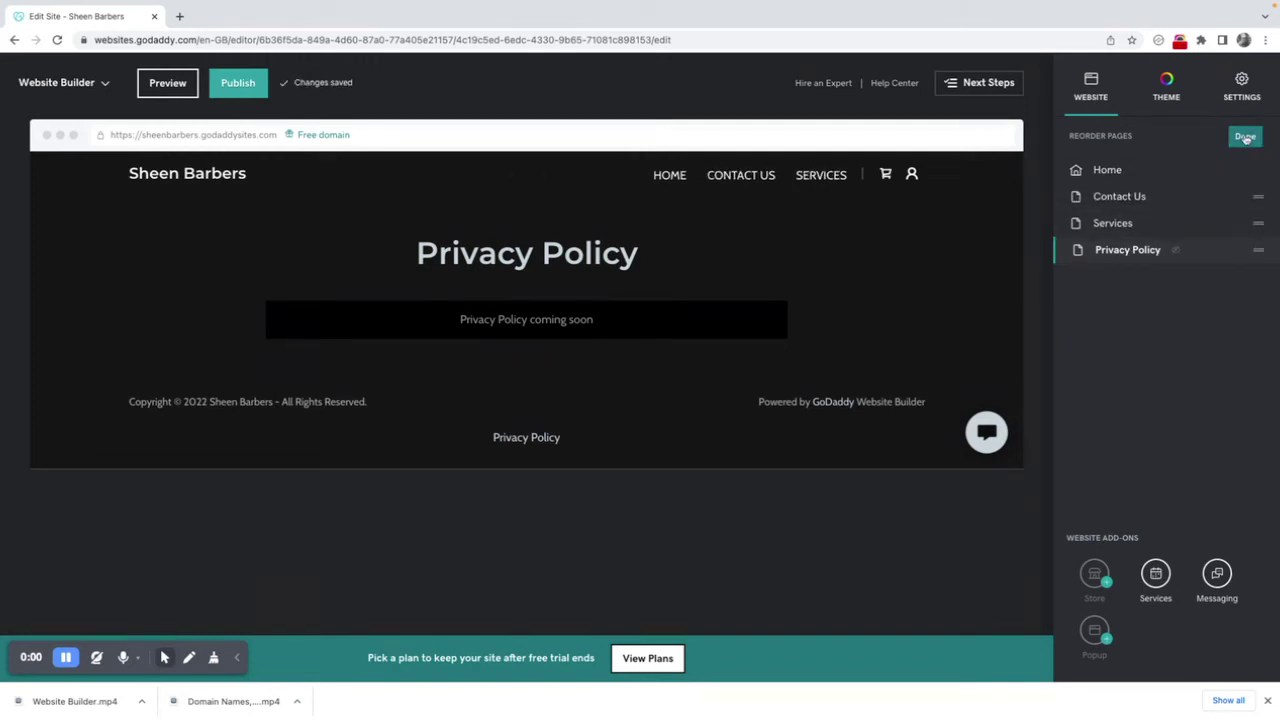
pyautogui.click(1246, 138)
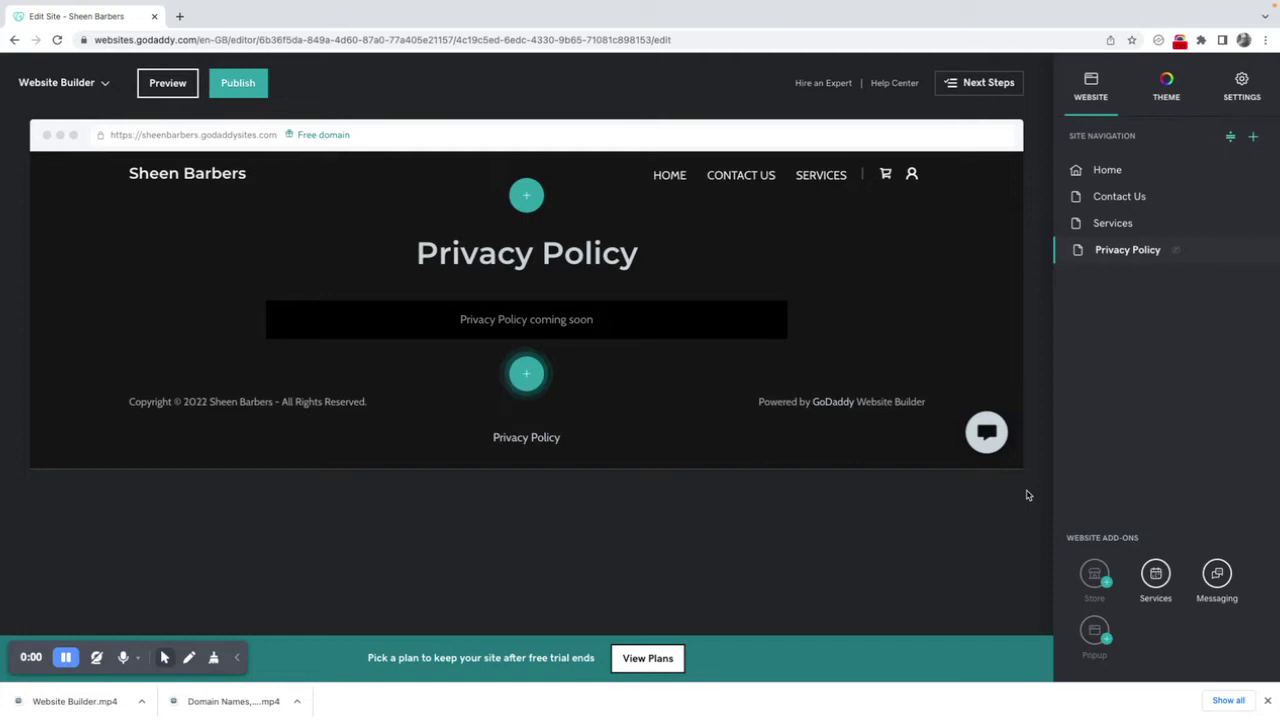
# Create a new blank page titled 'Gels'.
pyautogui.click(1254, 137)
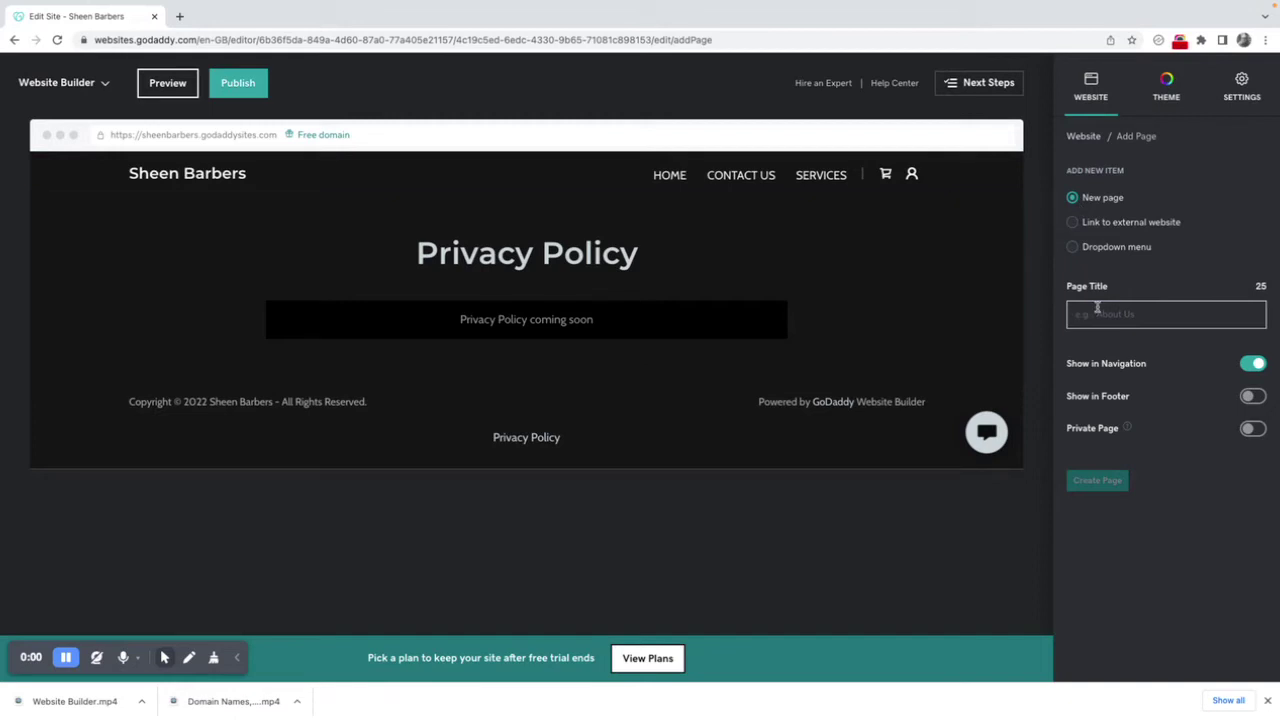
pyautogui.write('Gels')
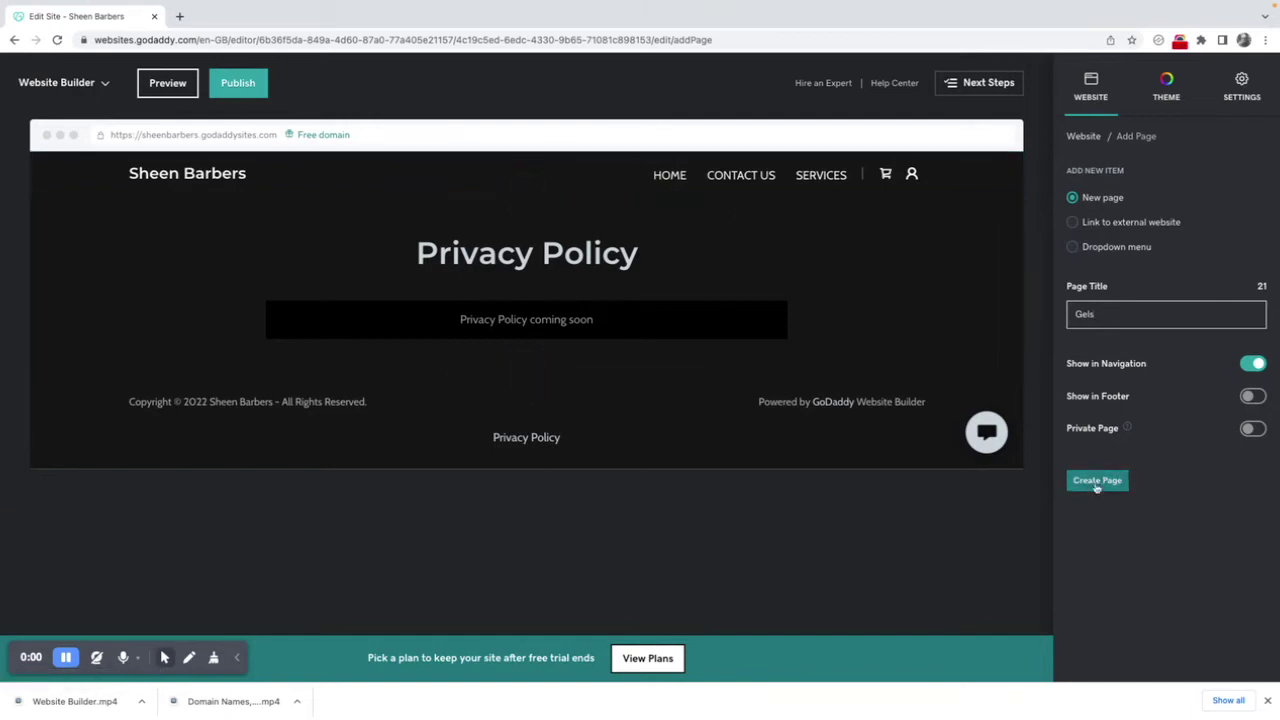
pyautogui.click(1098, 481)
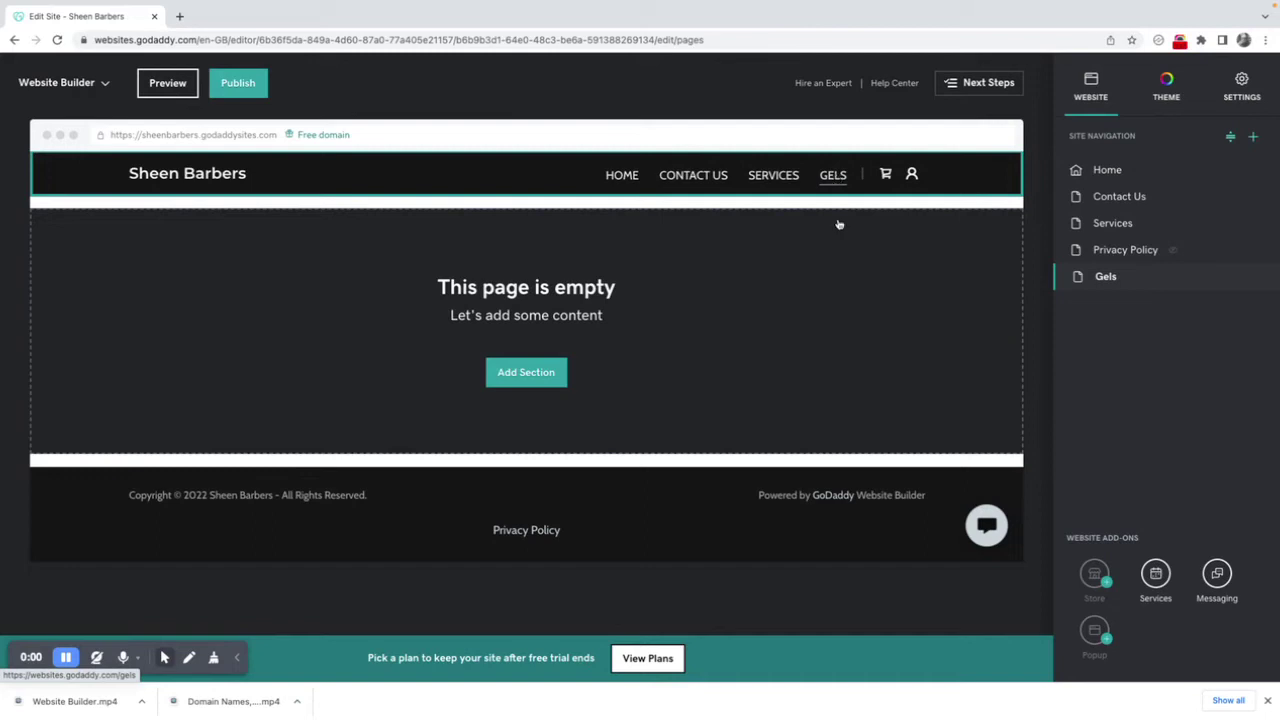
# Create a page titled 'Hair Car Products', then return to the Home page.
pyautogui.click(1253, 136)
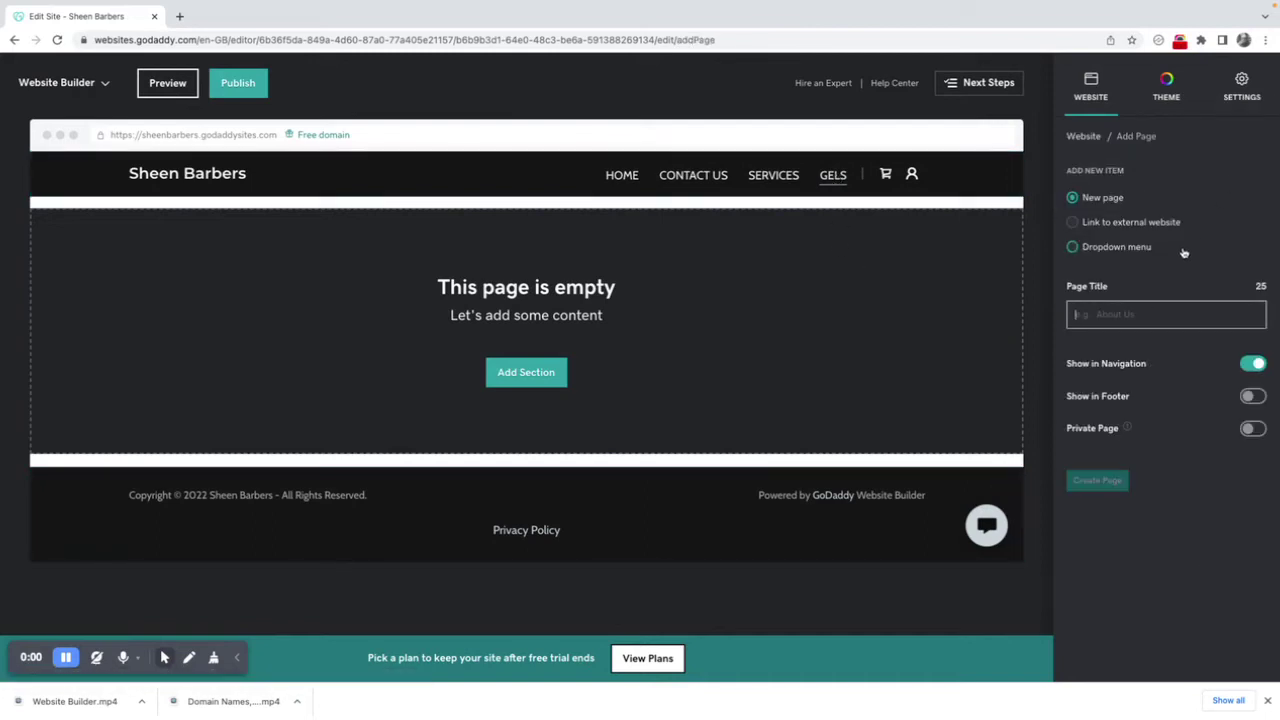
pyautogui.click(1166, 314)
pyautogui.write('Hair C')
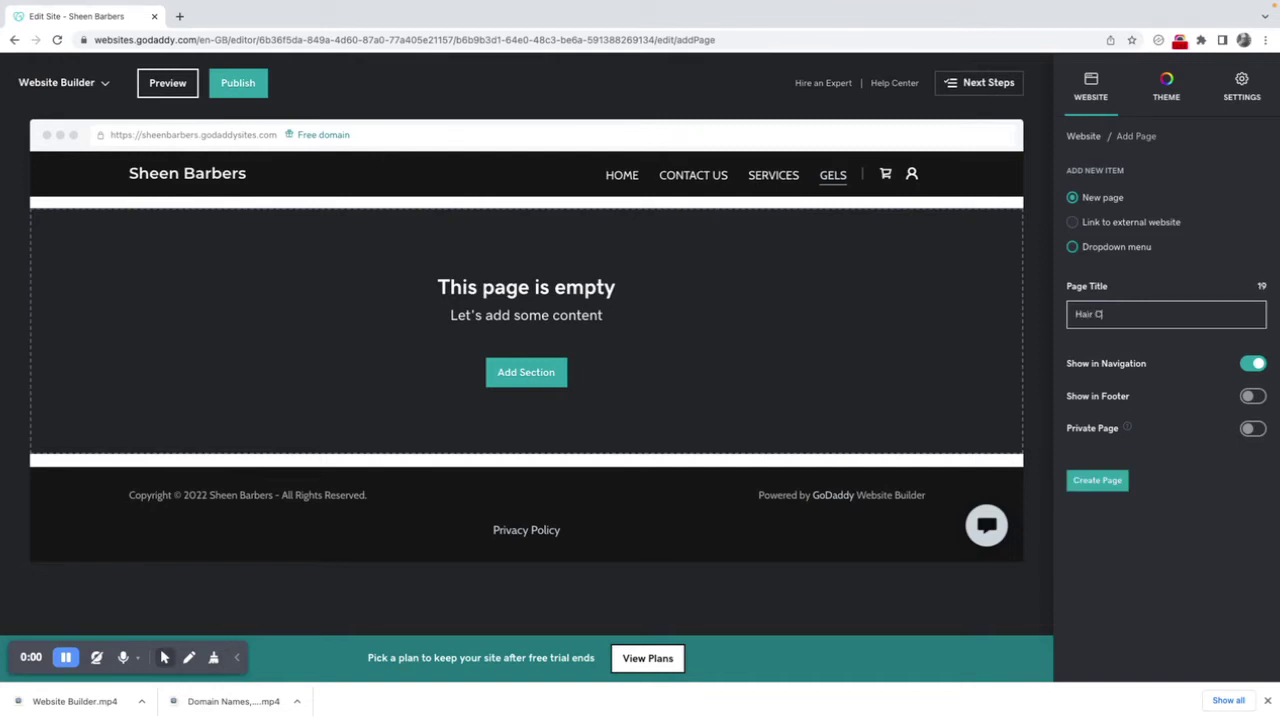
pyautogui.write('ar Products')
pyautogui.click(1093, 480)
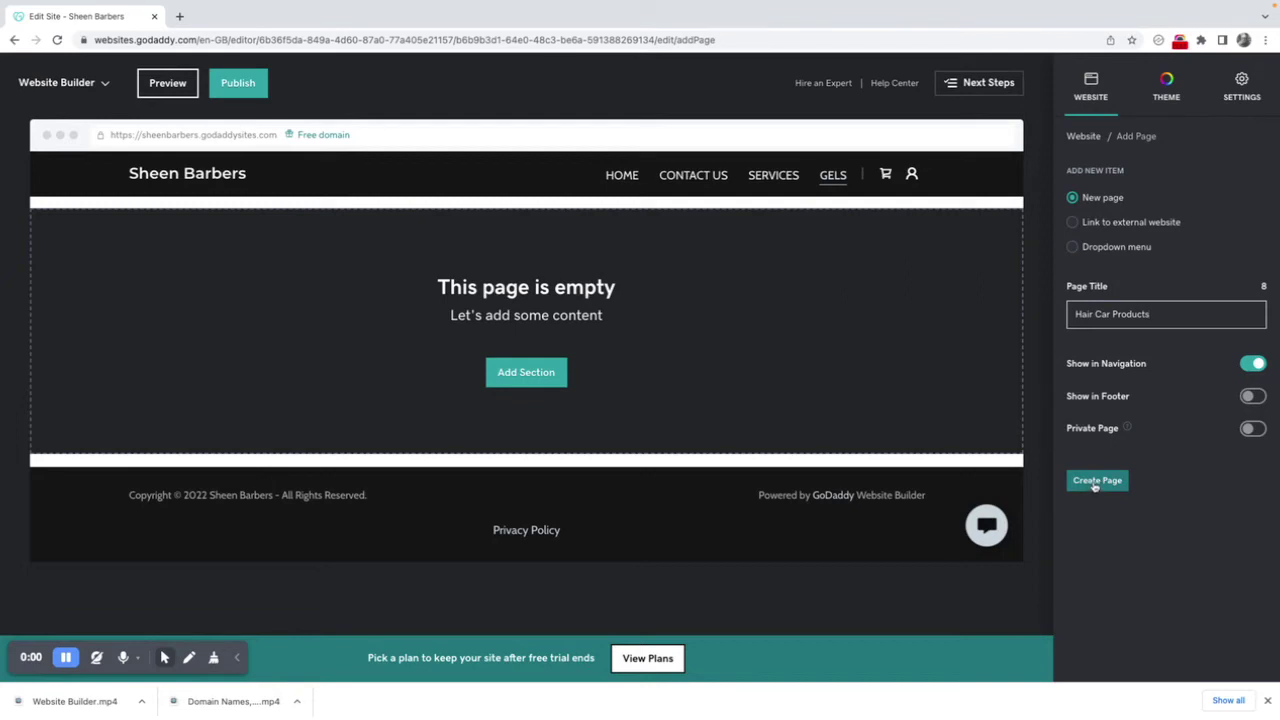
pyautogui.click(1095, 482)
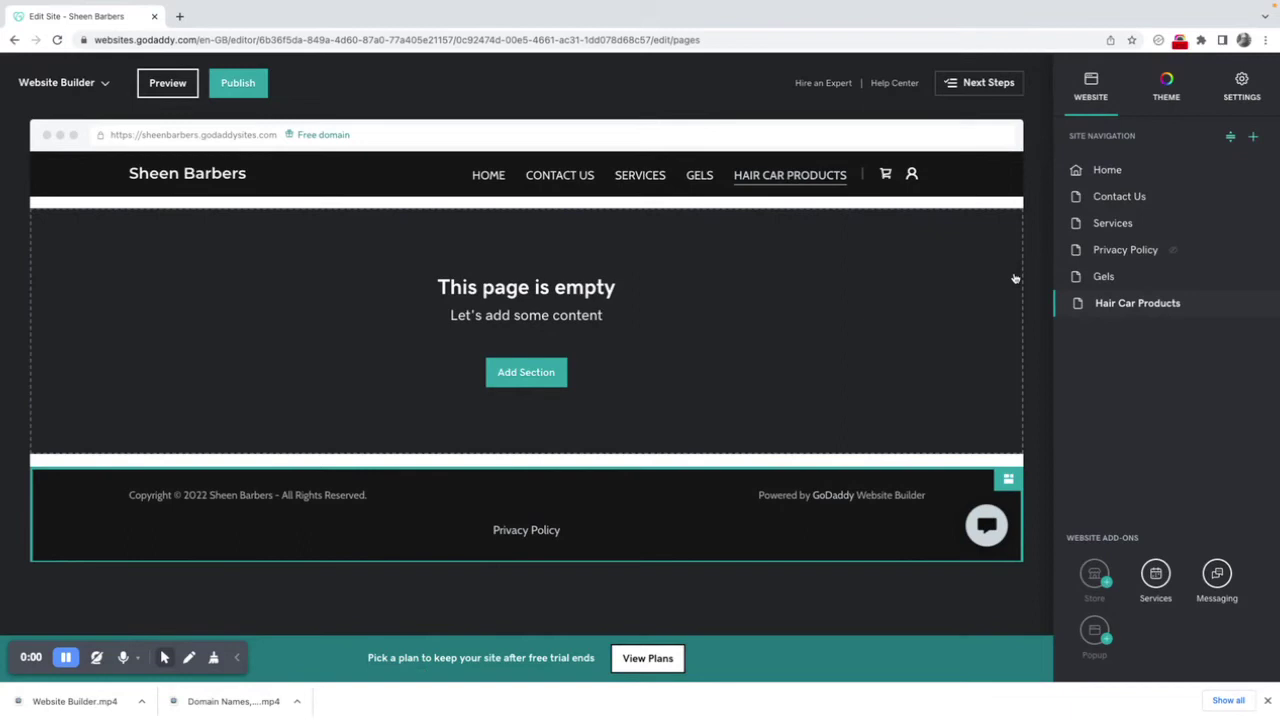
pyautogui.click(1112, 171)
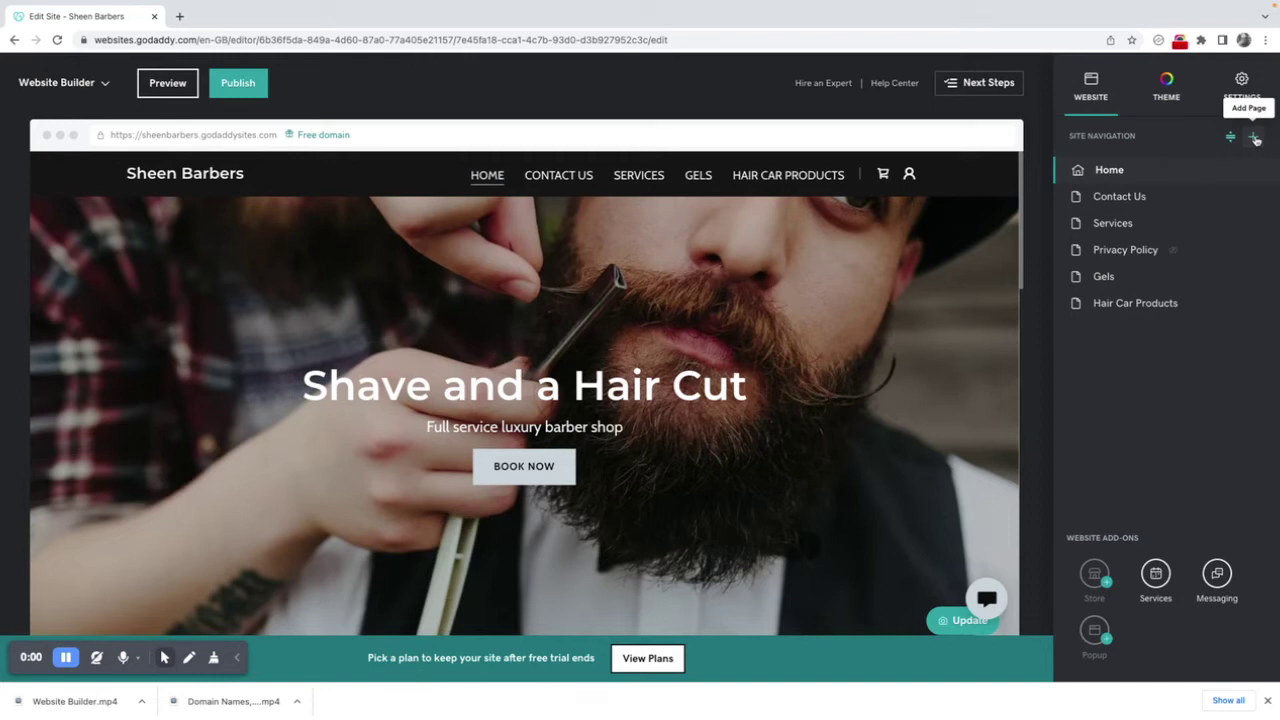
# Create a 'Products for Sale' dropdown menu containing the Gels and Hair Car Products pages.
pyautogui.click(1254, 138)
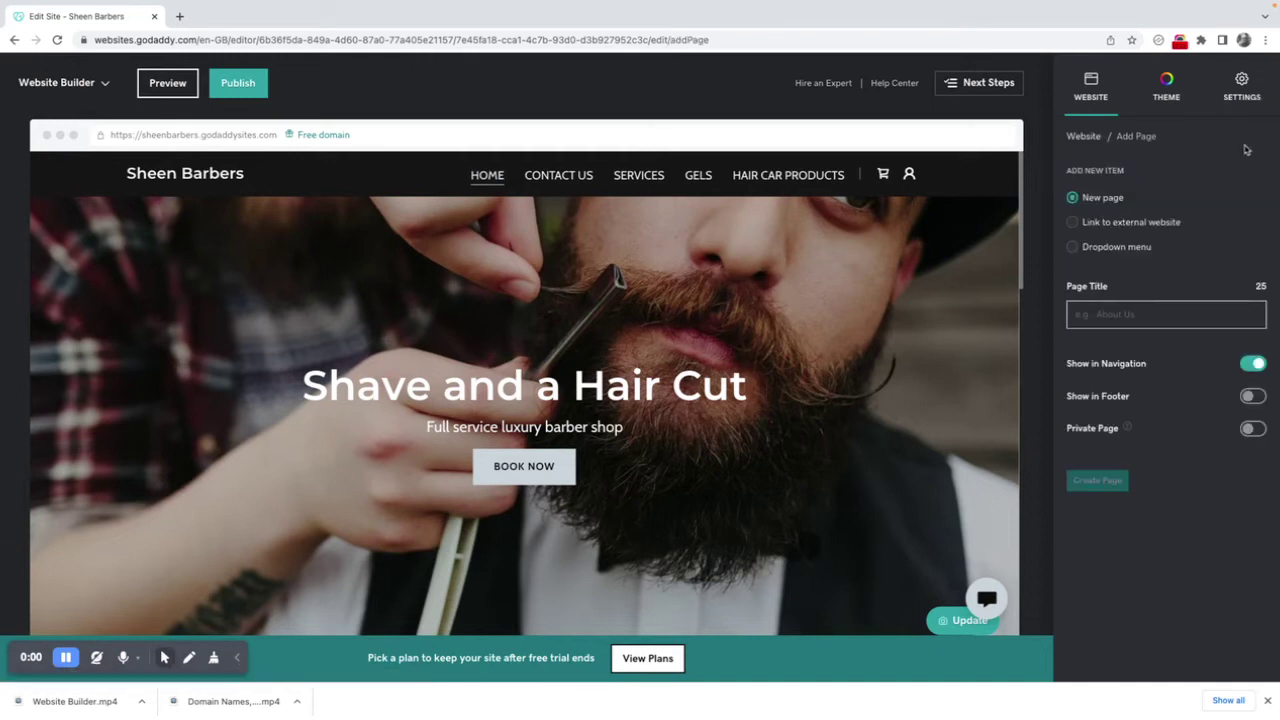
pyautogui.click(1073, 249)
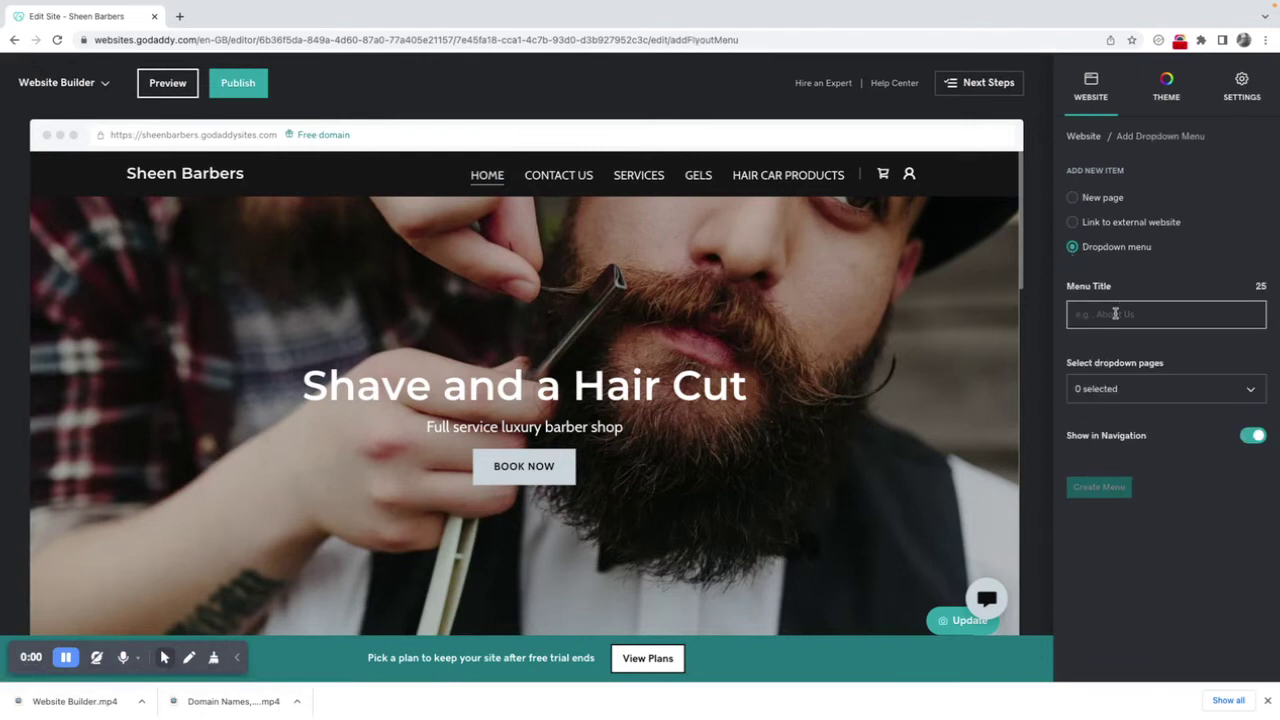
pyautogui.write('Produ')
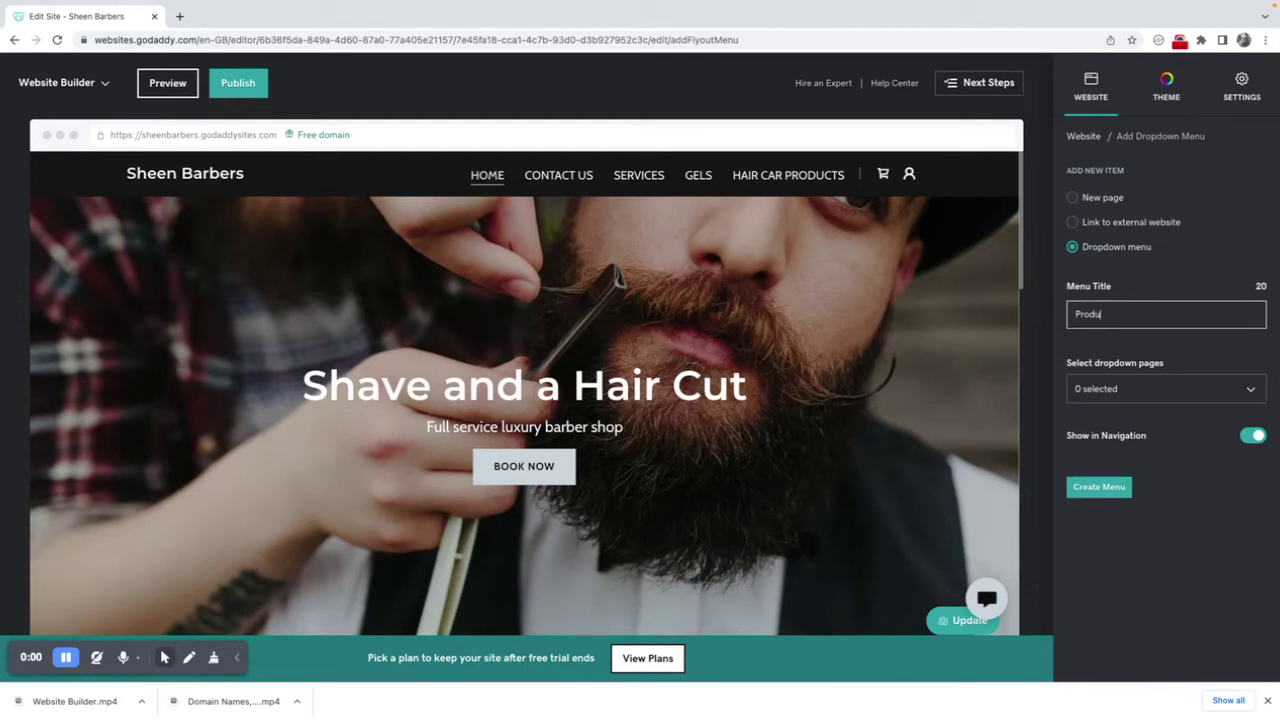
pyautogui.write('cts for Sale')
pyautogui.click(1249, 392)
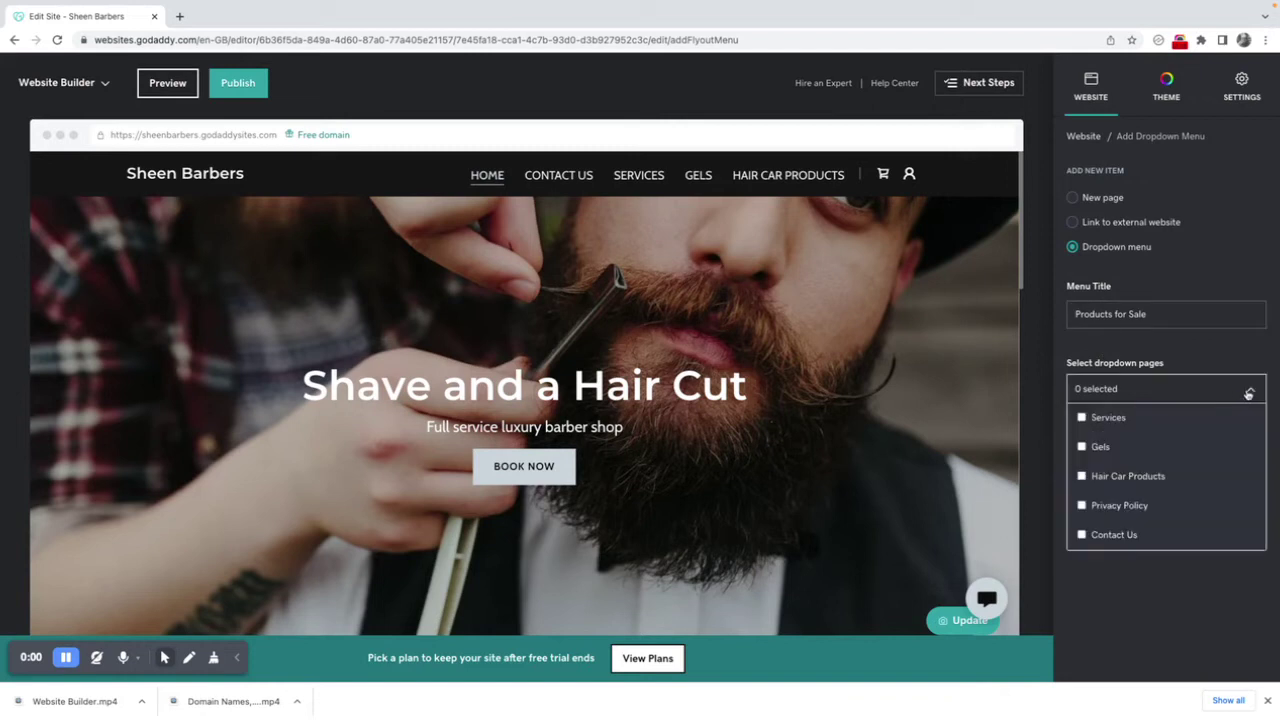
pyautogui.click(1081, 449)
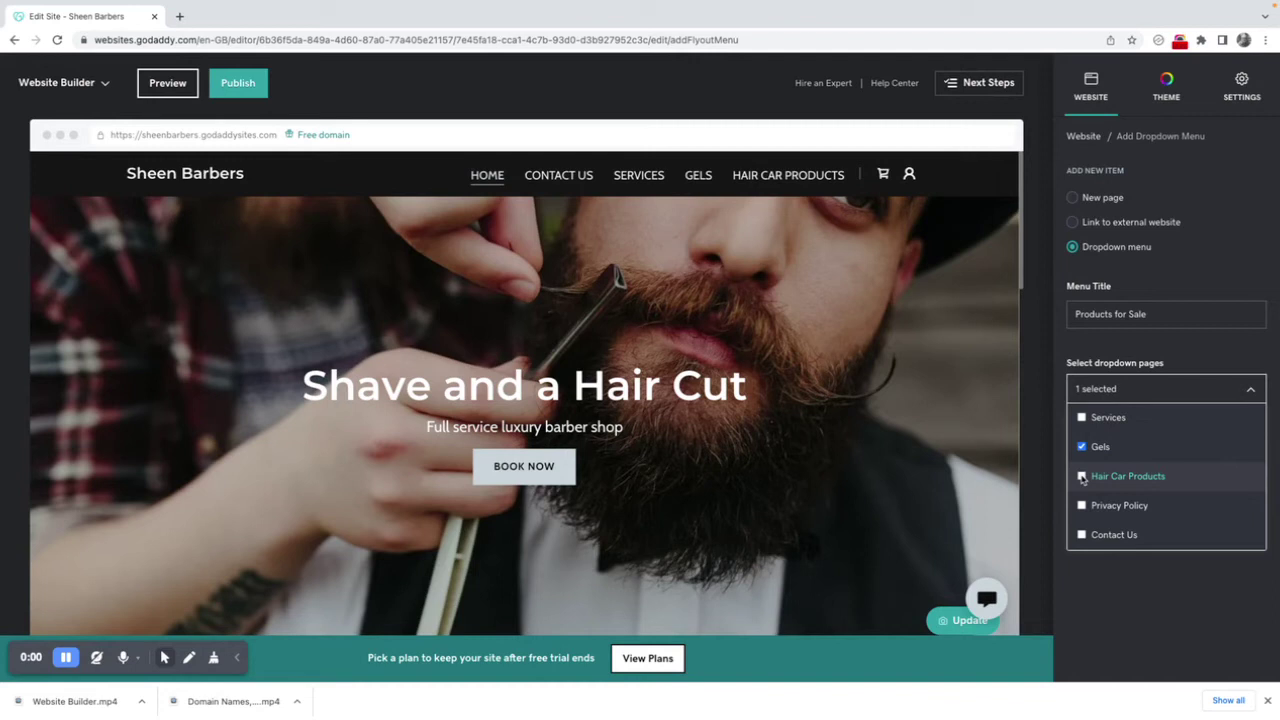
pyautogui.click(1082, 478)
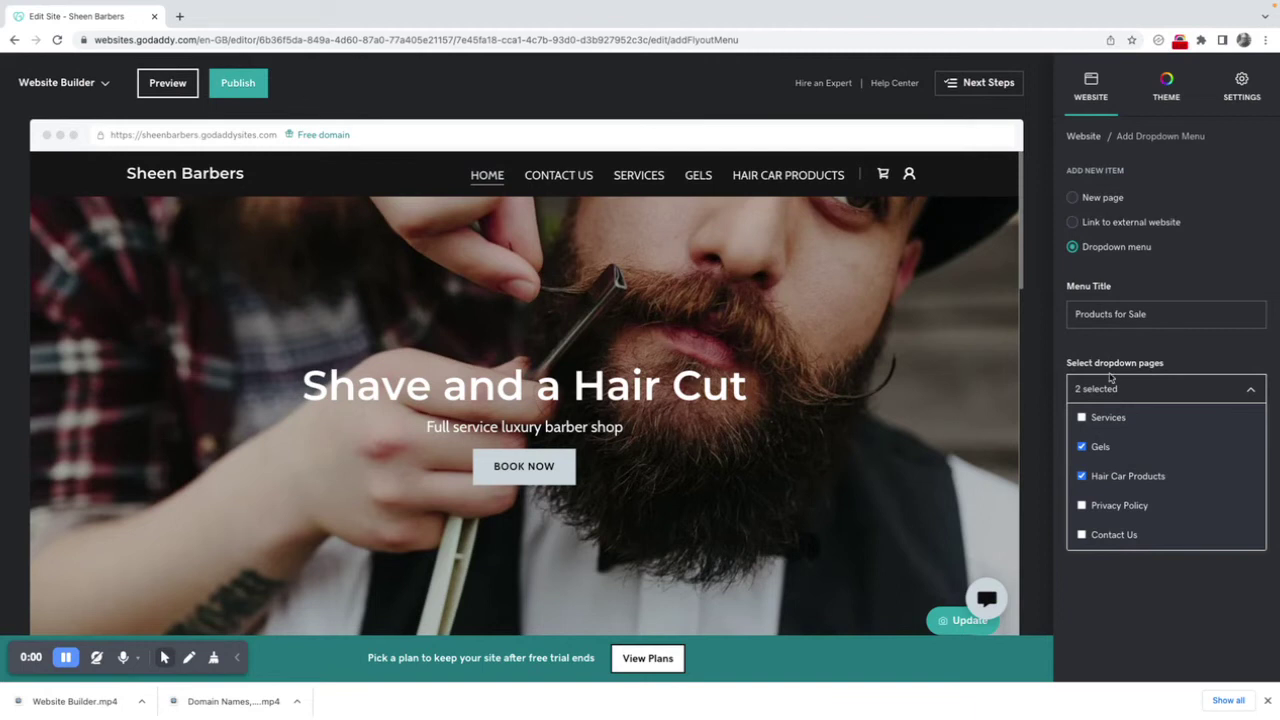
pyautogui.click(1113, 581)
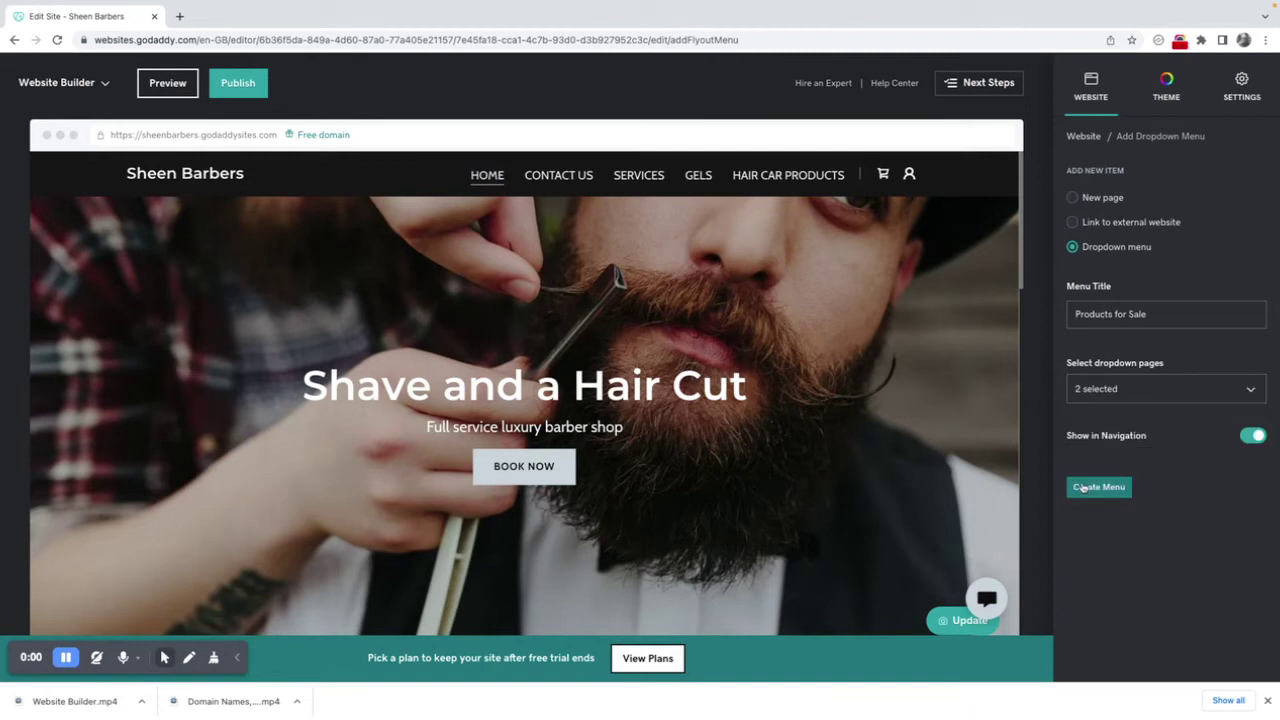
pyautogui.click(1082, 488)
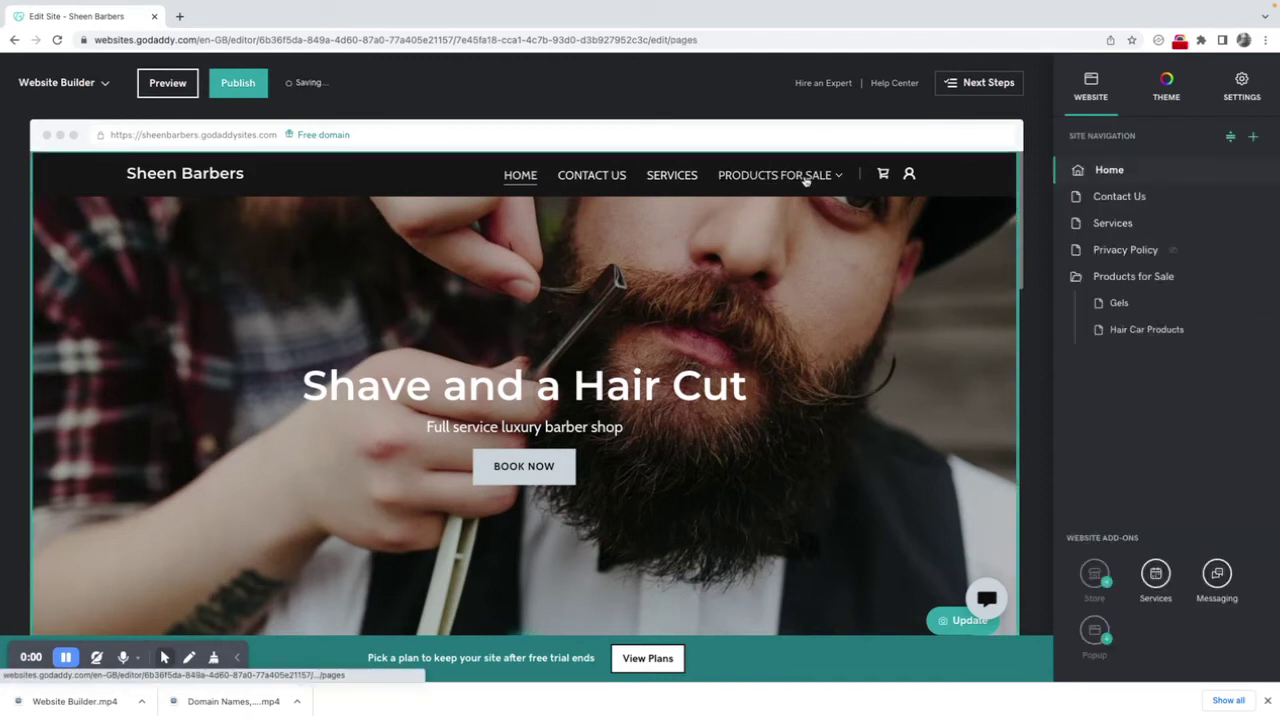
# Expand Products for Sale to confirm its two pages, then open a new Chrome tab.
pyautogui.click(840, 176)
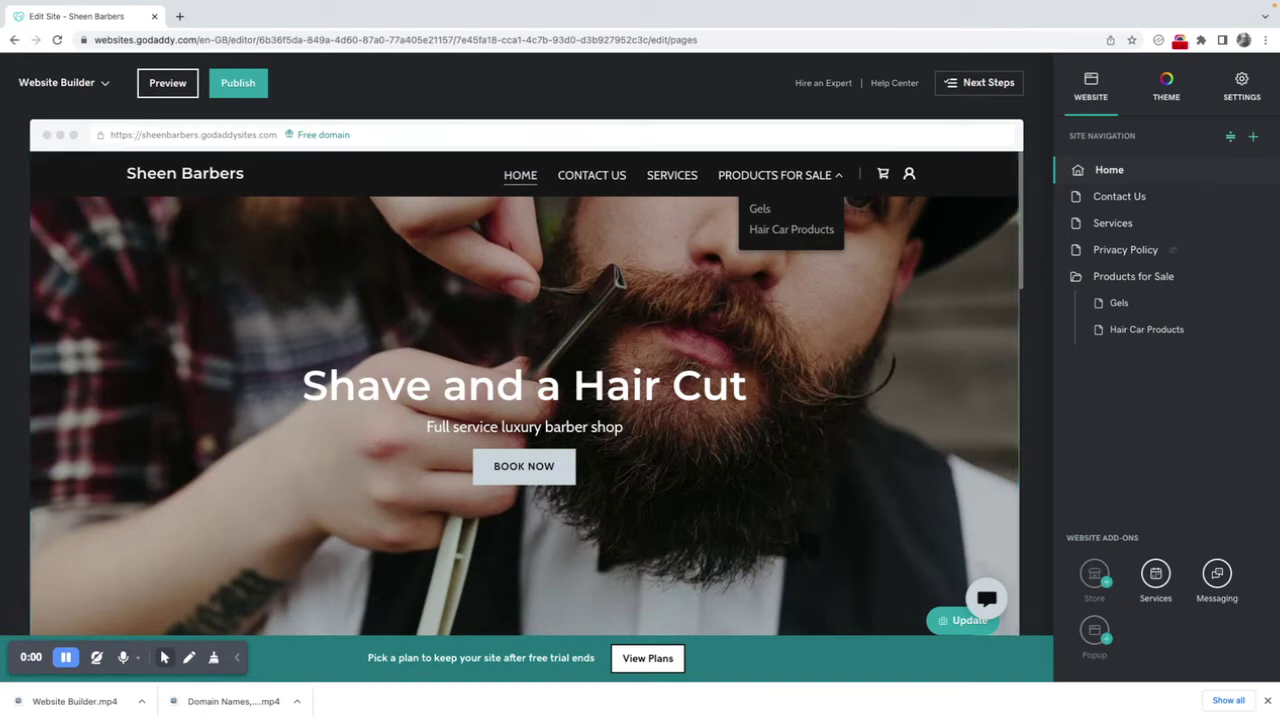
pyautogui.click(1253, 137)
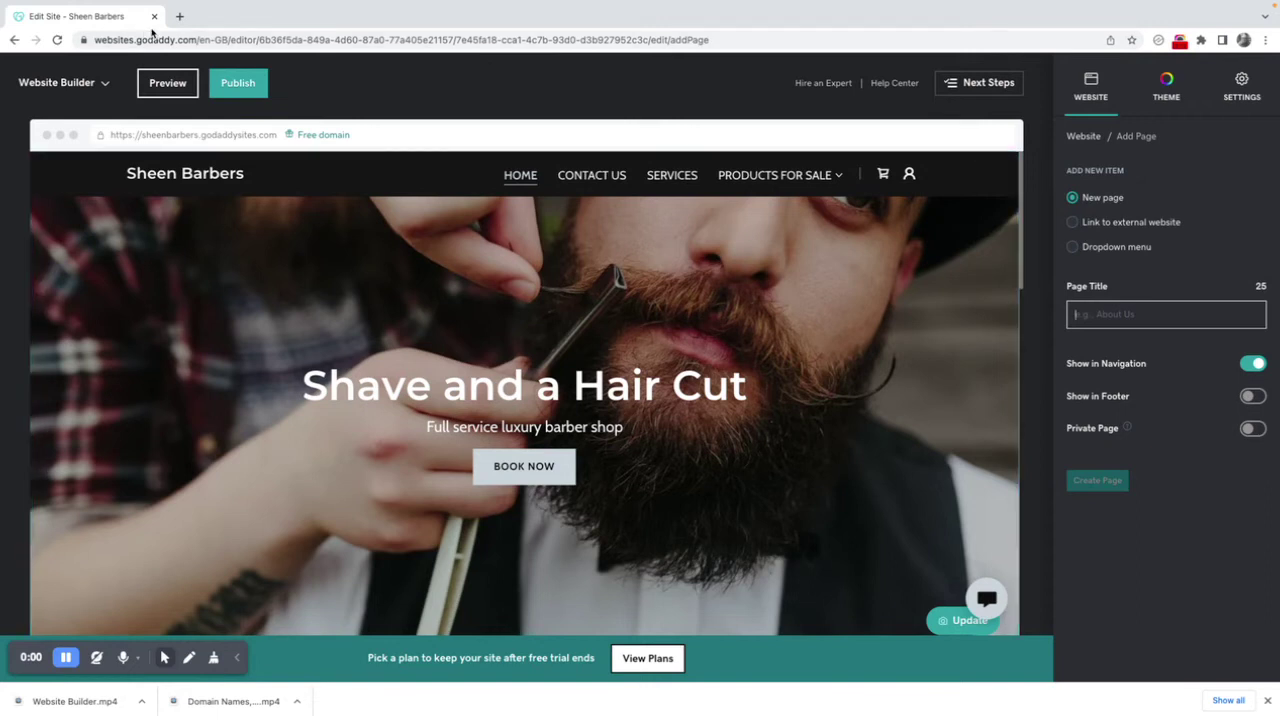
pyautogui.click(180, 17)
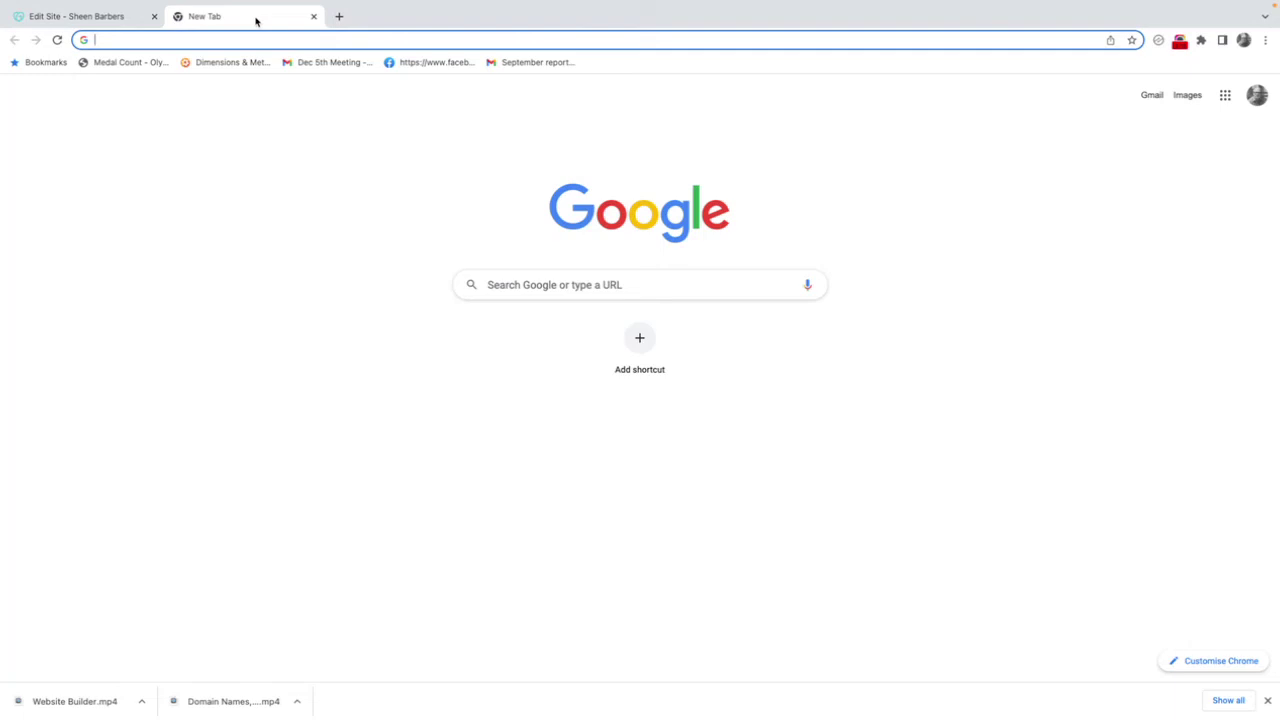
# Search Google for 'hair car product' and open the Aventii store result.
pyautogui.write('hair')
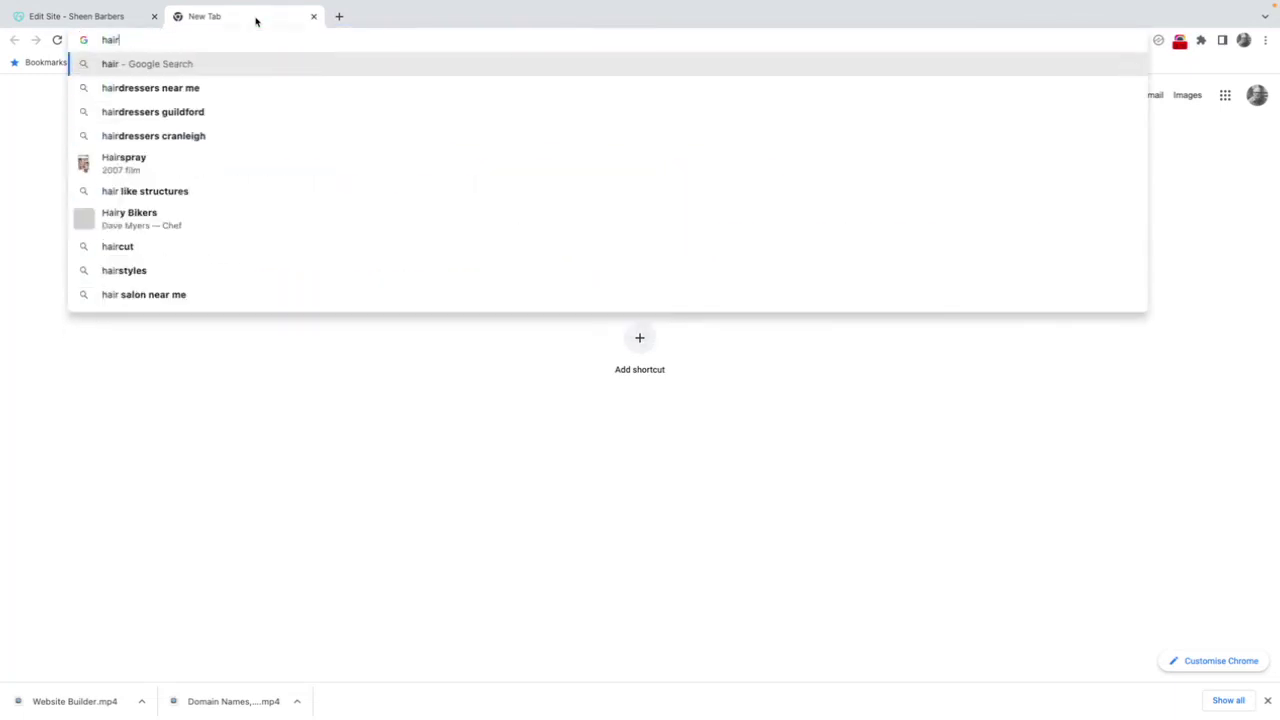
pyautogui.write(' car product')
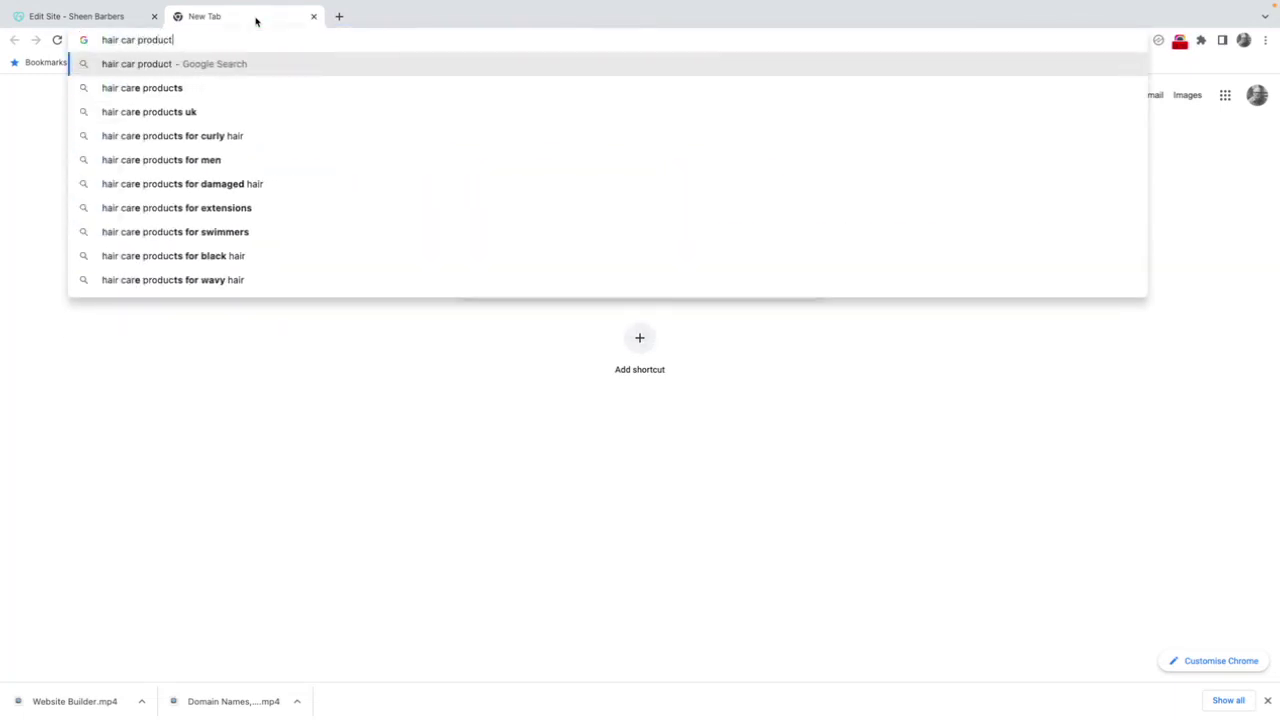
pyautogui.press('Return')
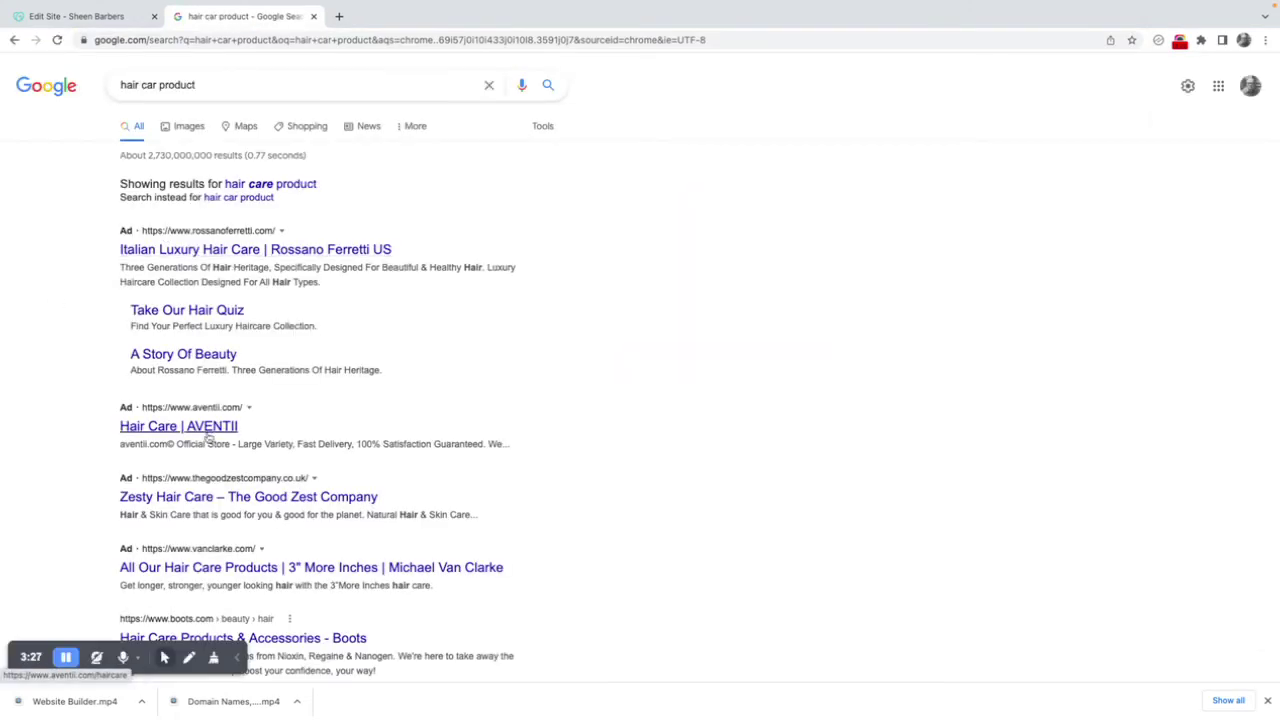
pyautogui.click(202, 429)
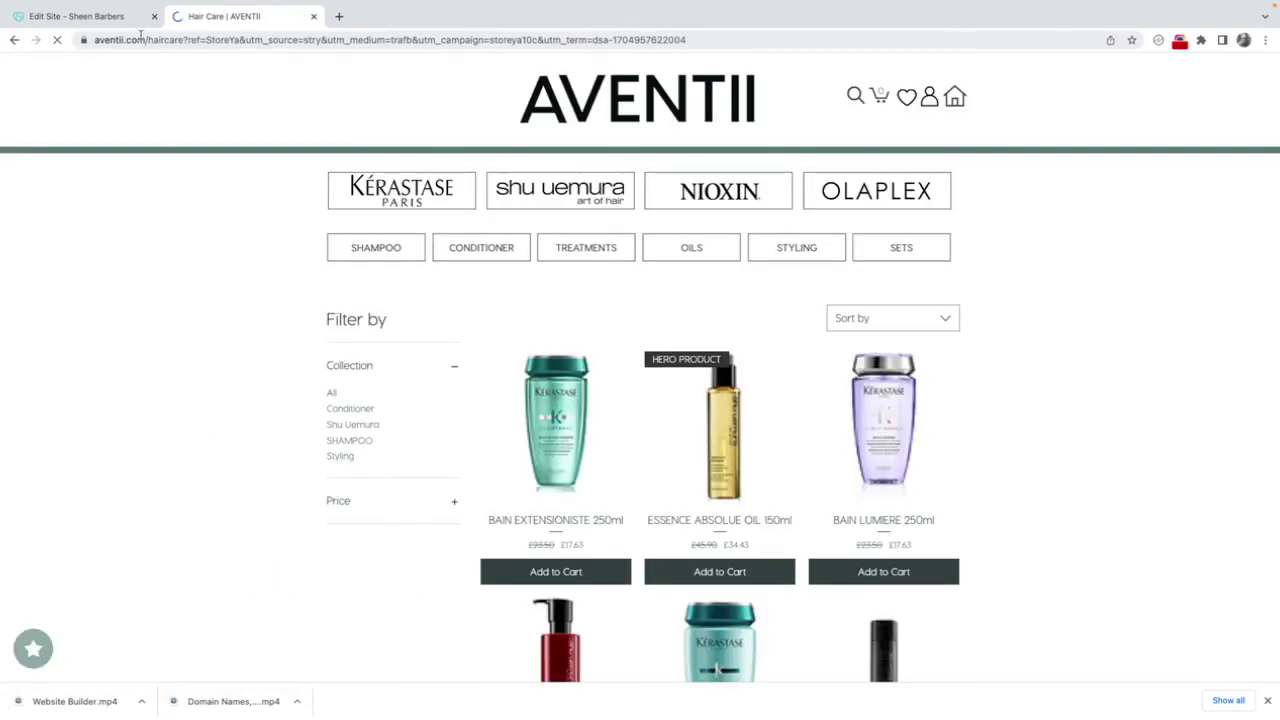
# Copy the Aventii store's web address from the address bar.
pyautogui.moveTo(146, 40); pyautogui.dragTo(94, 40)
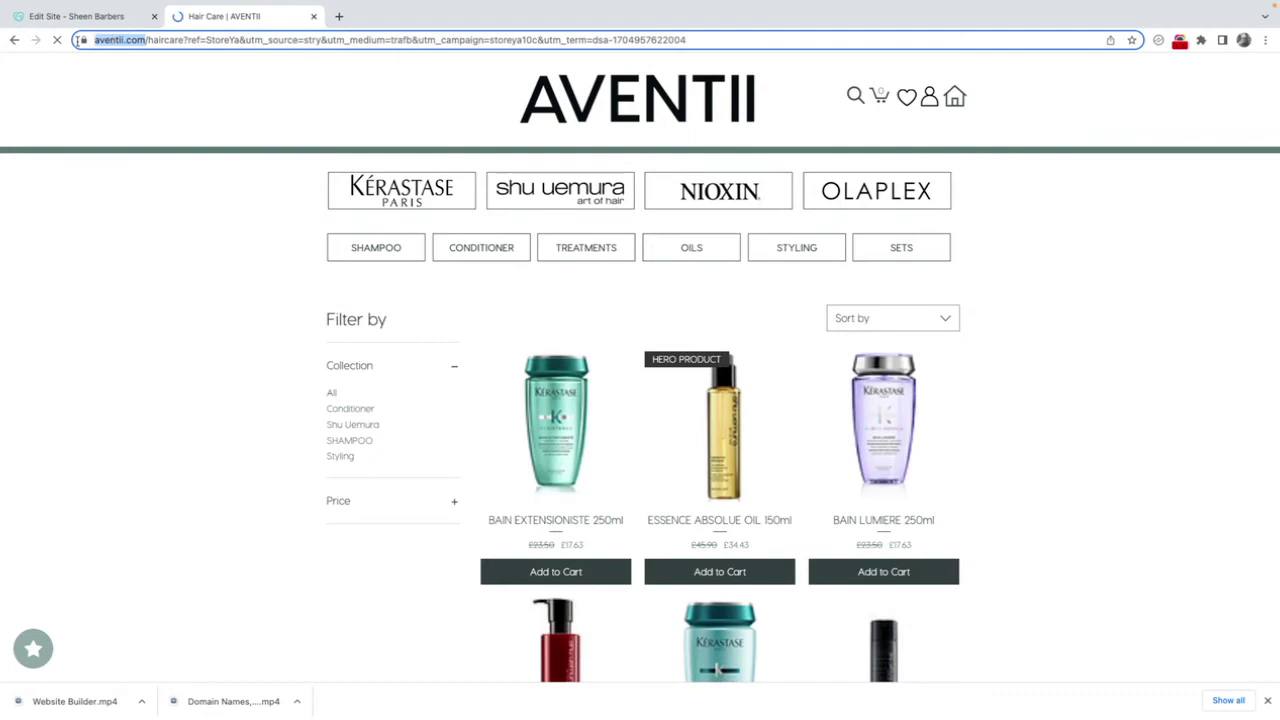
pyautogui.rightClick(145, 41)
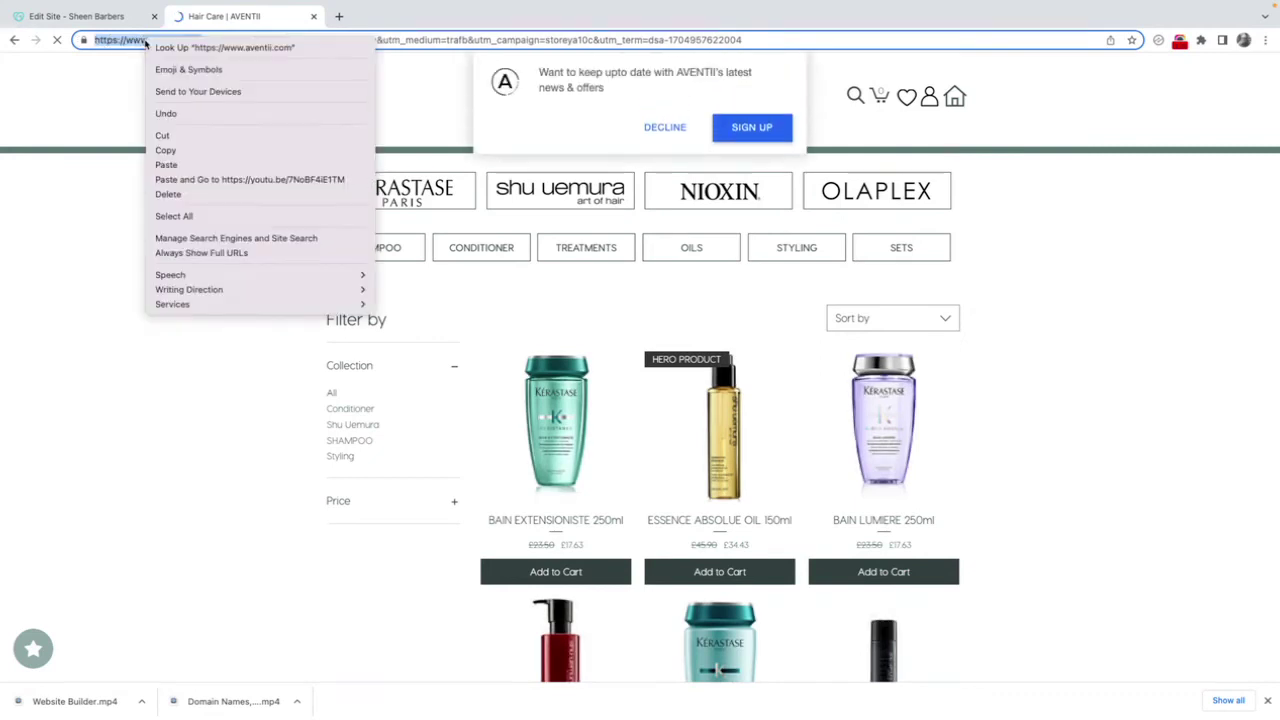
pyautogui.click(206, 152)
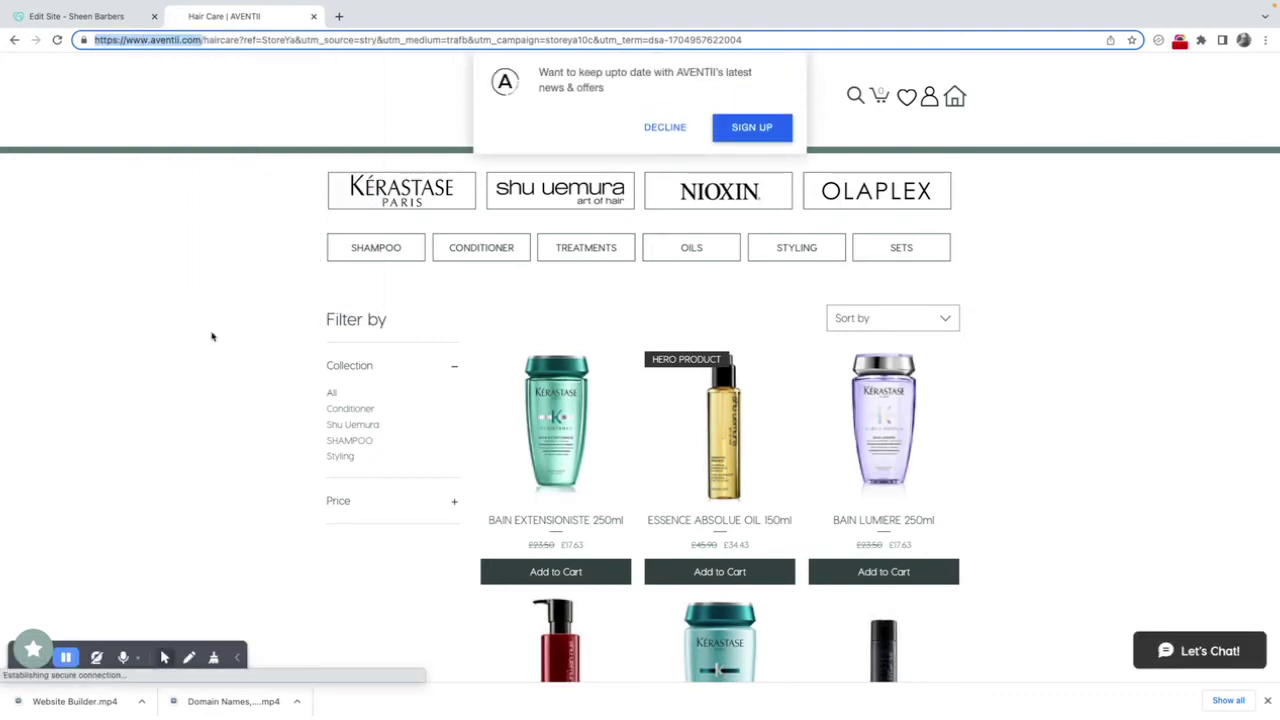
# Back in the editor, start an external website link titled 'Aventii'.
pyautogui.click(90, 16)
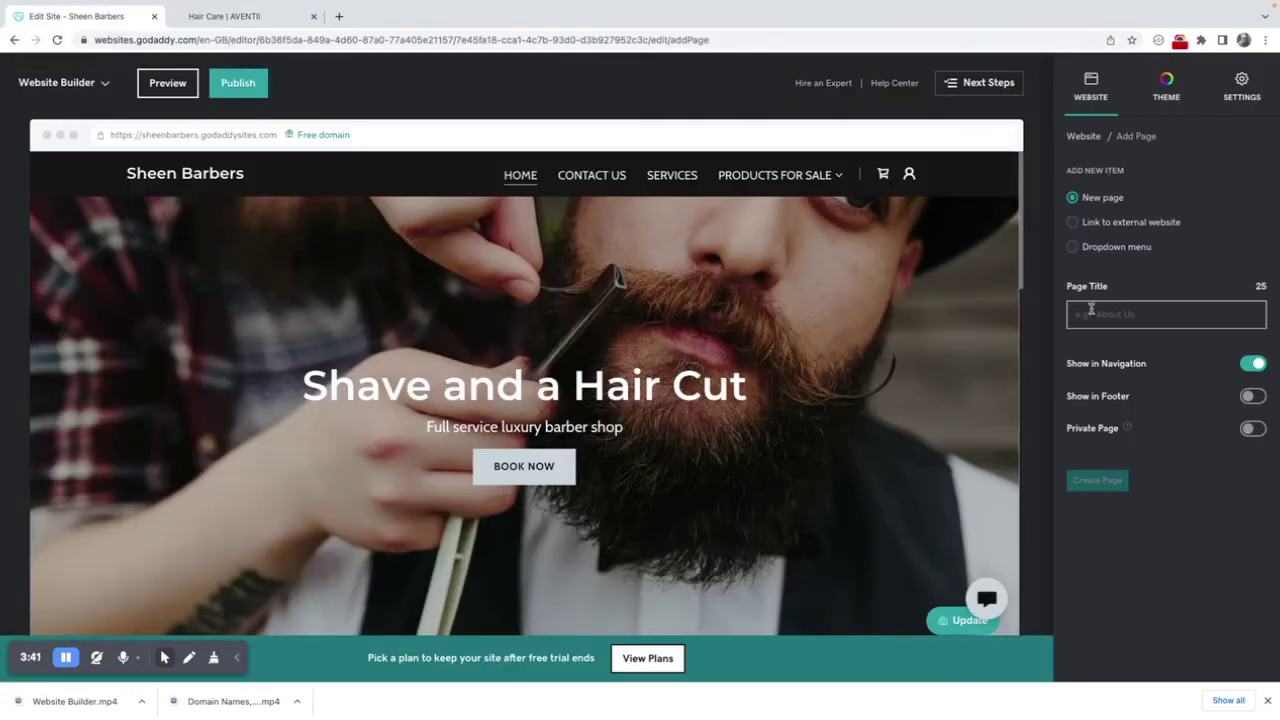
pyautogui.write('Aventii')
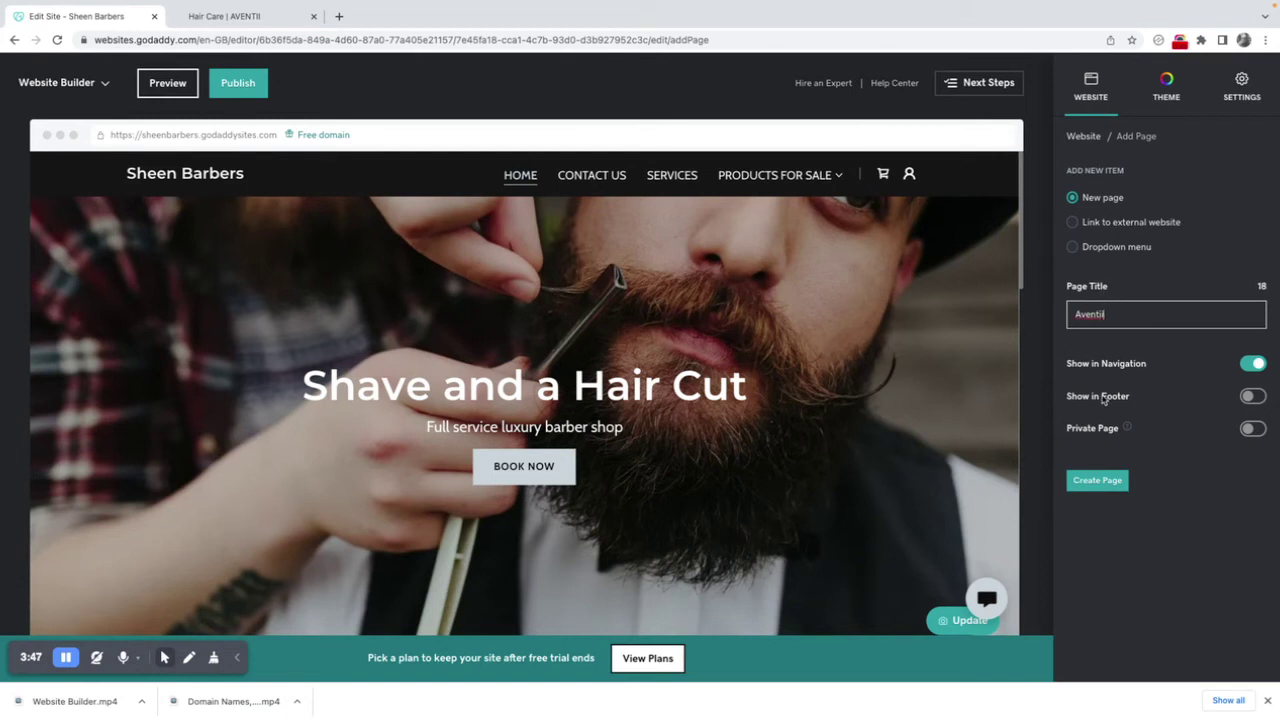
pyautogui.click(1072, 223)
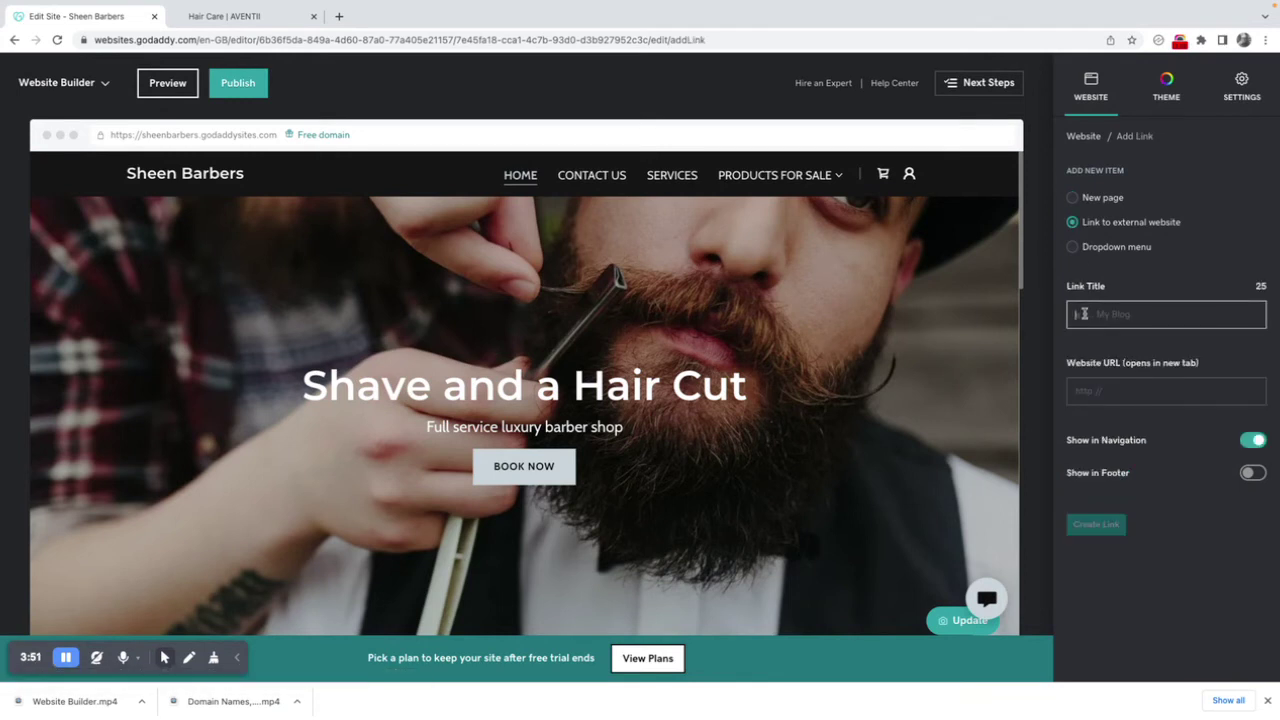
pyautogui.write('ASventii')
pyautogui.click(1088, 312)
pyautogui.press('BackSpace')
pyautogui.click(1080, 390)
pyautogui.rightClick(1080, 390)
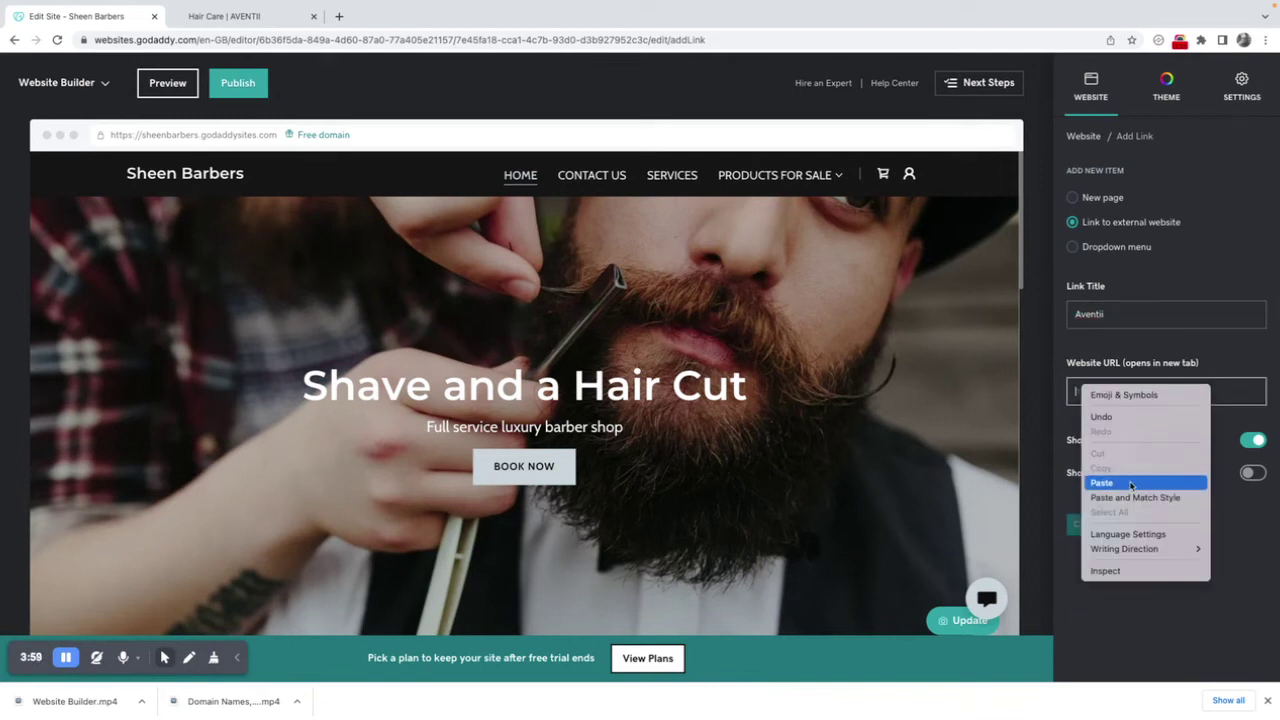
pyautogui.click(1100, 480)
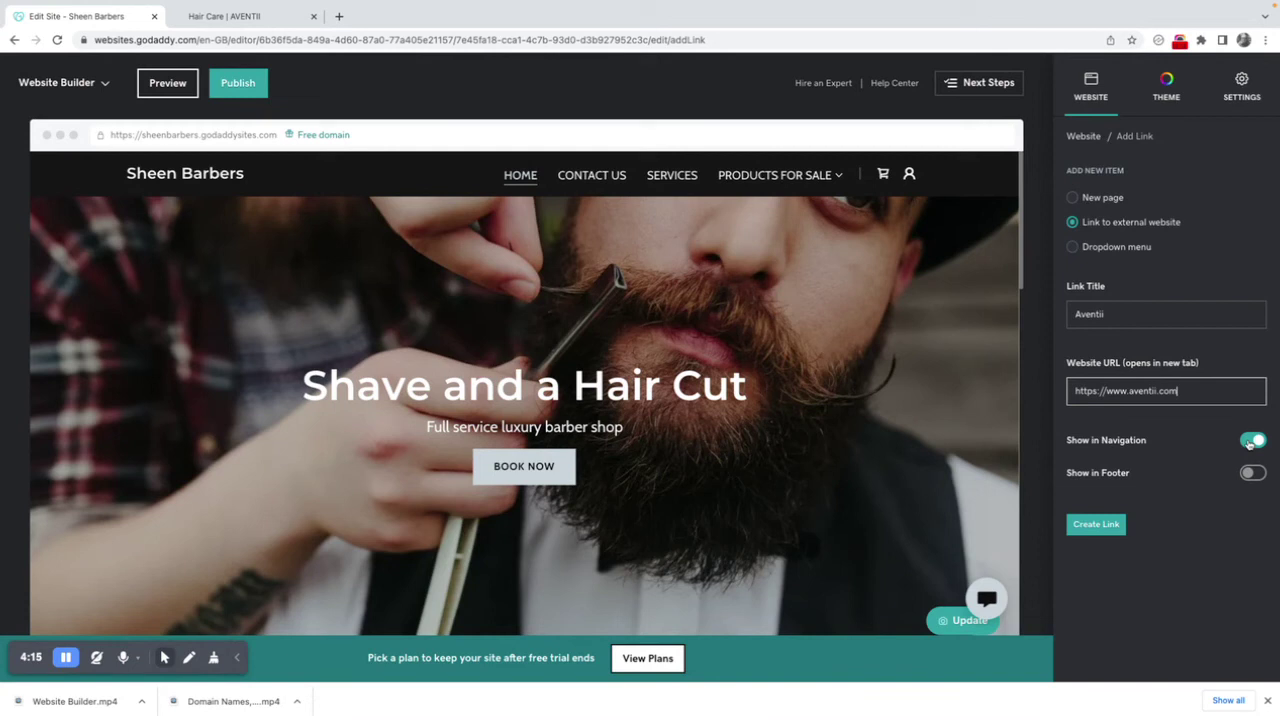
pyautogui.click(1250, 441)
pyautogui.click(1254, 474)
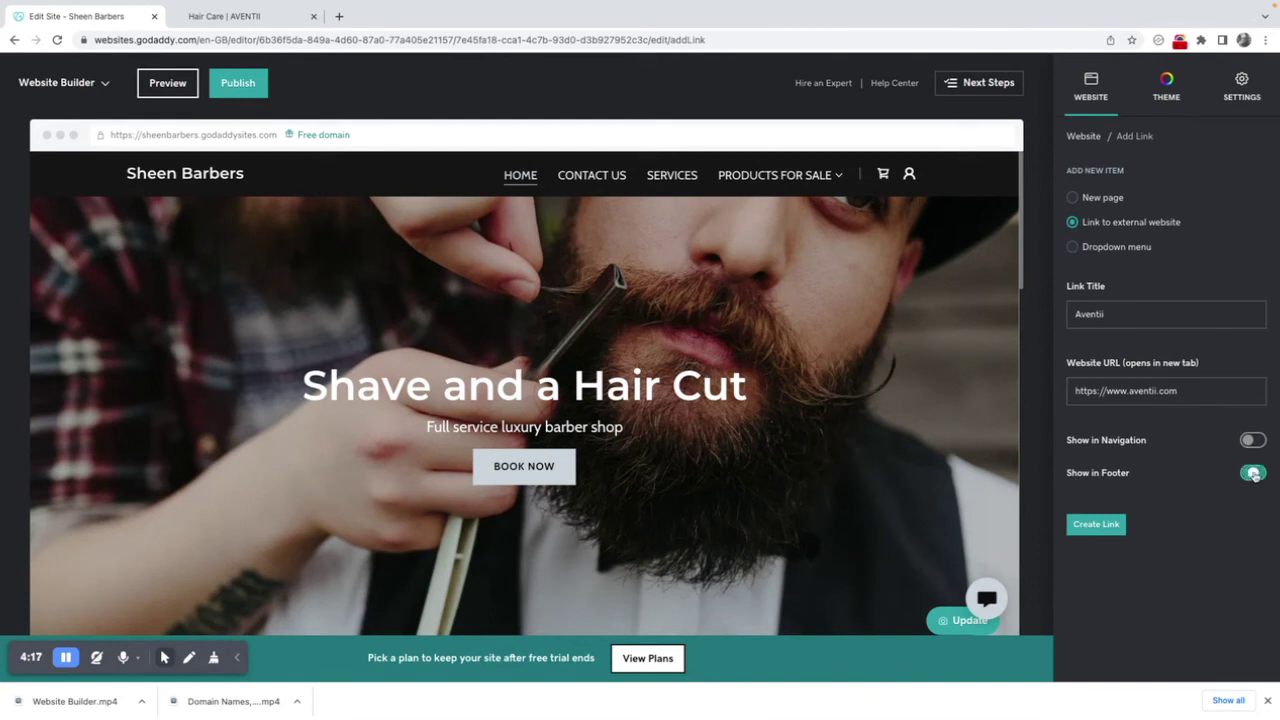
pyautogui.click(1097, 530)
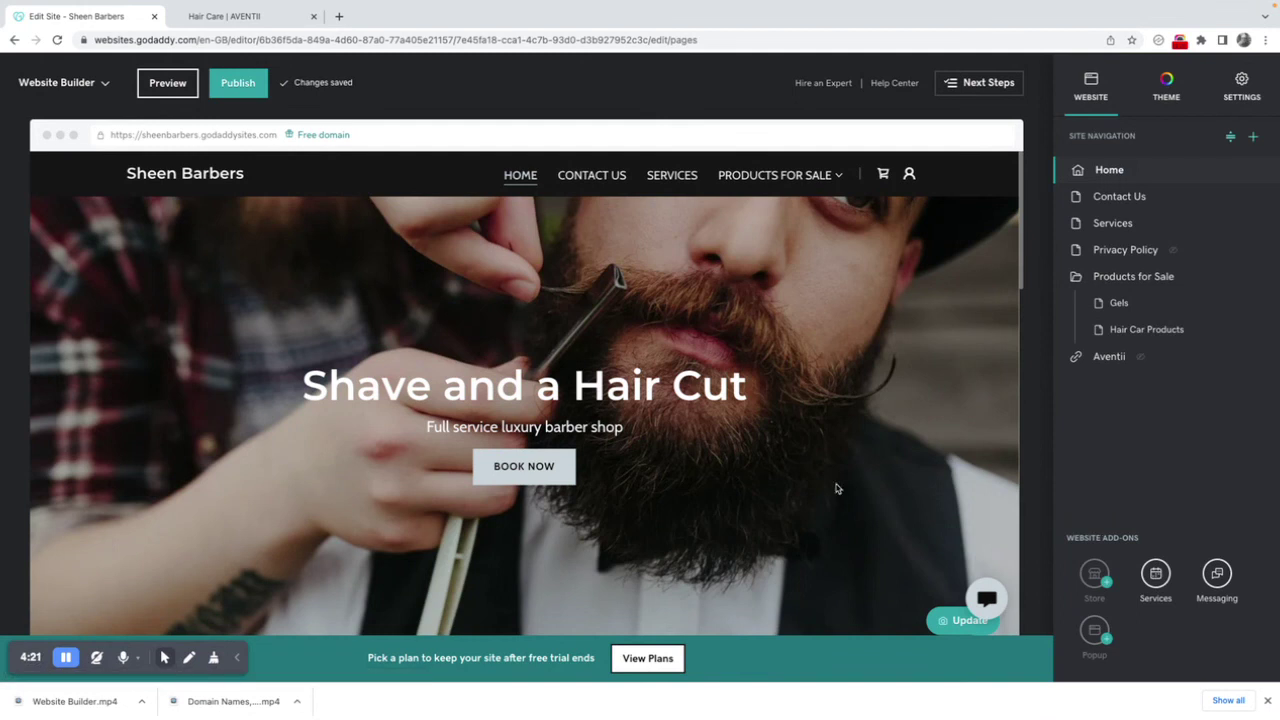
pyautogui.scroll(-15, 837, 488)
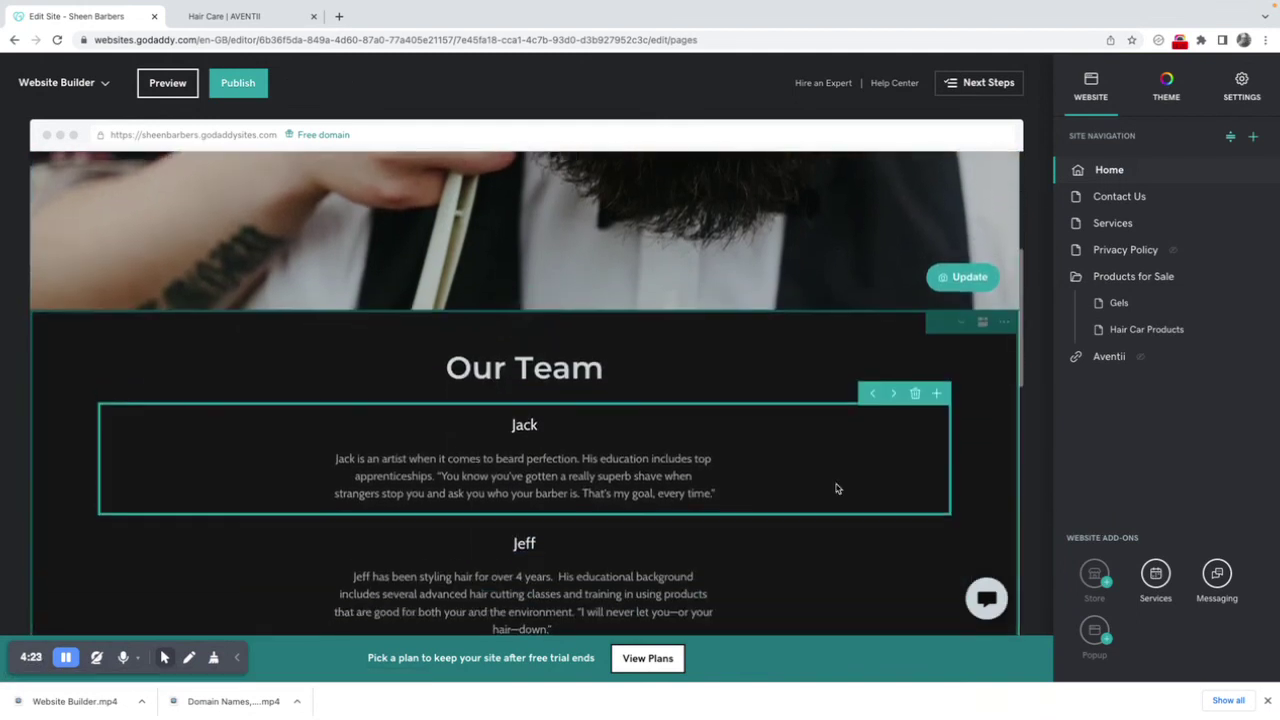
pyautogui.scroll(-5, 837, 488)
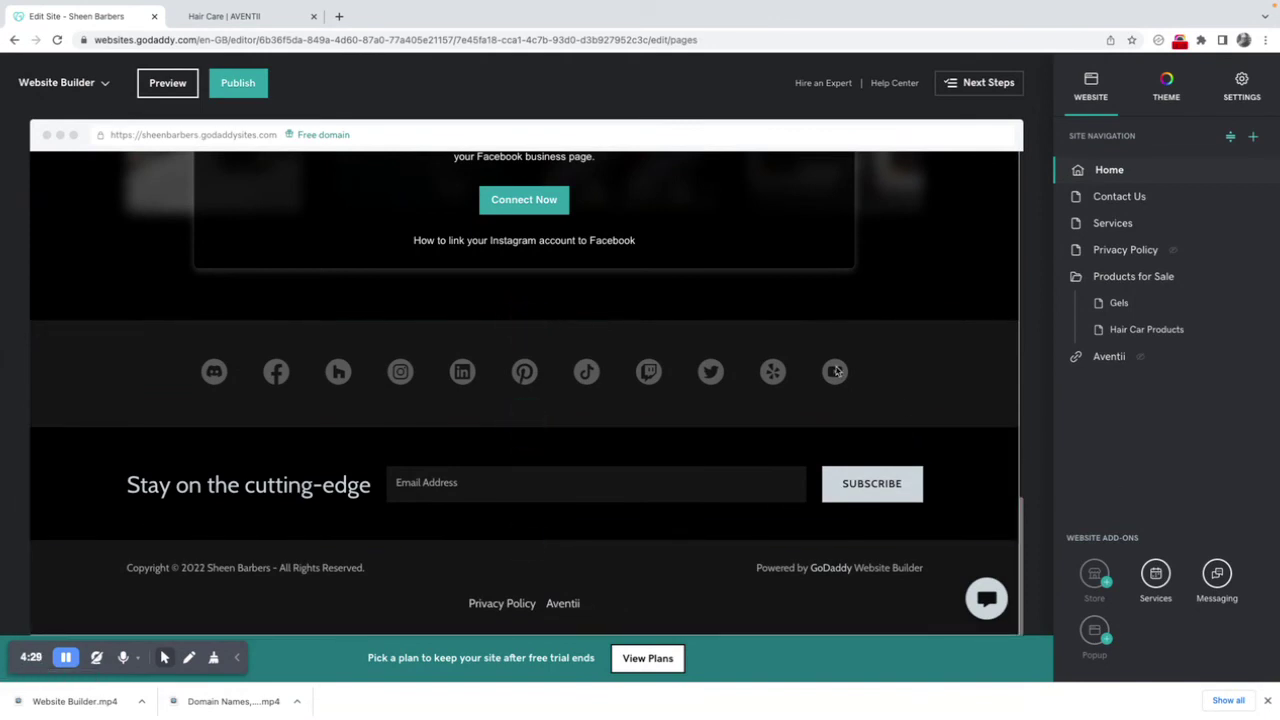
pyautogui.scroll(15, 830, 368)
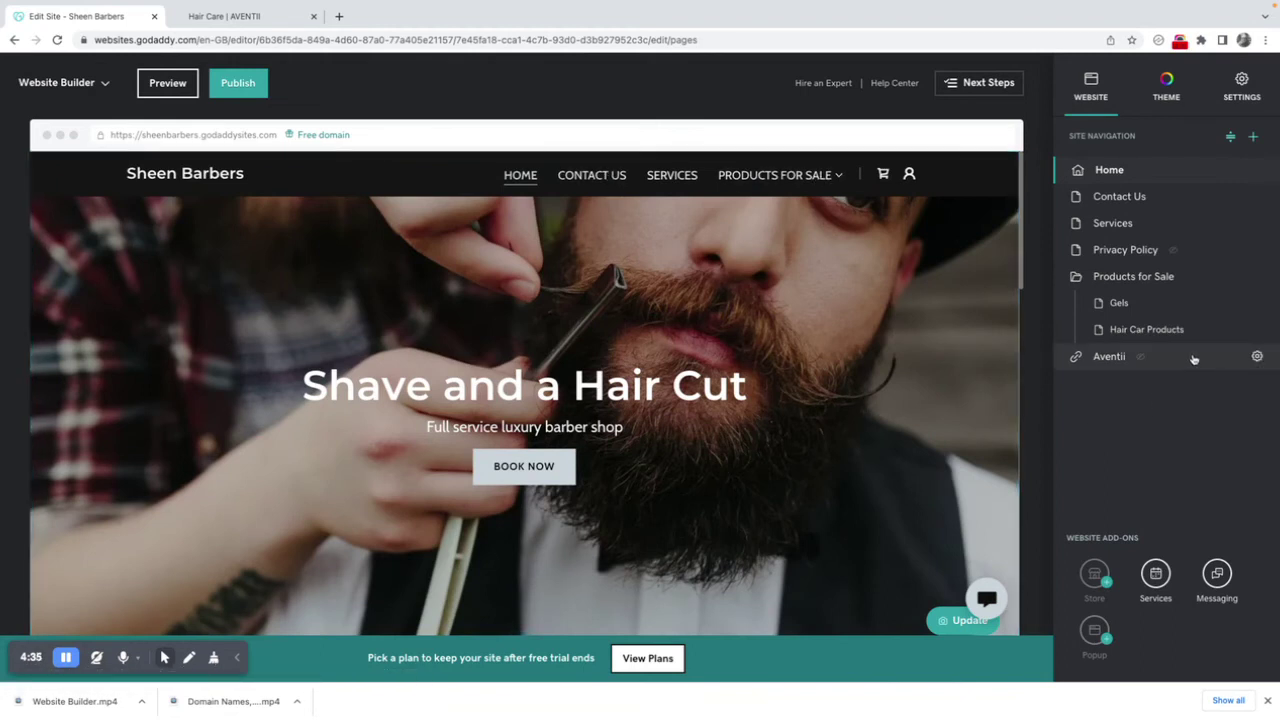
# Delete the Aventii external link.
pyautogui.click(1255, 358)
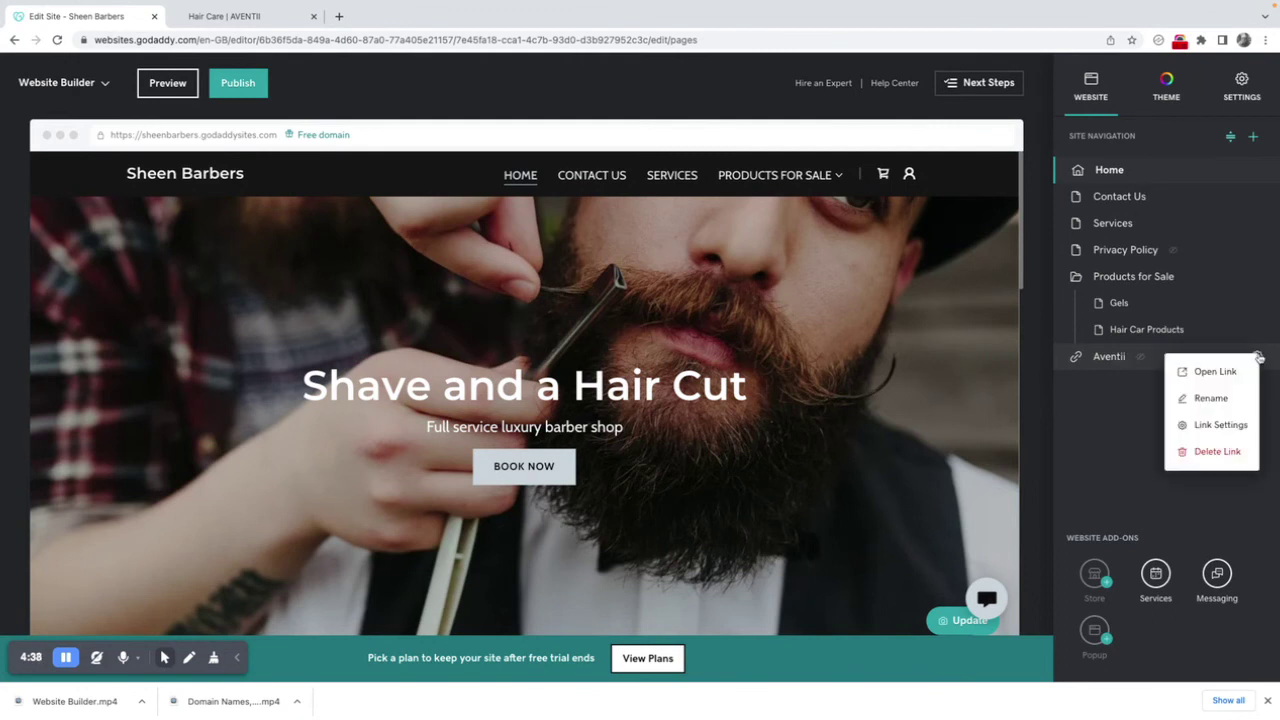
pyautogui.click(1214, 453)
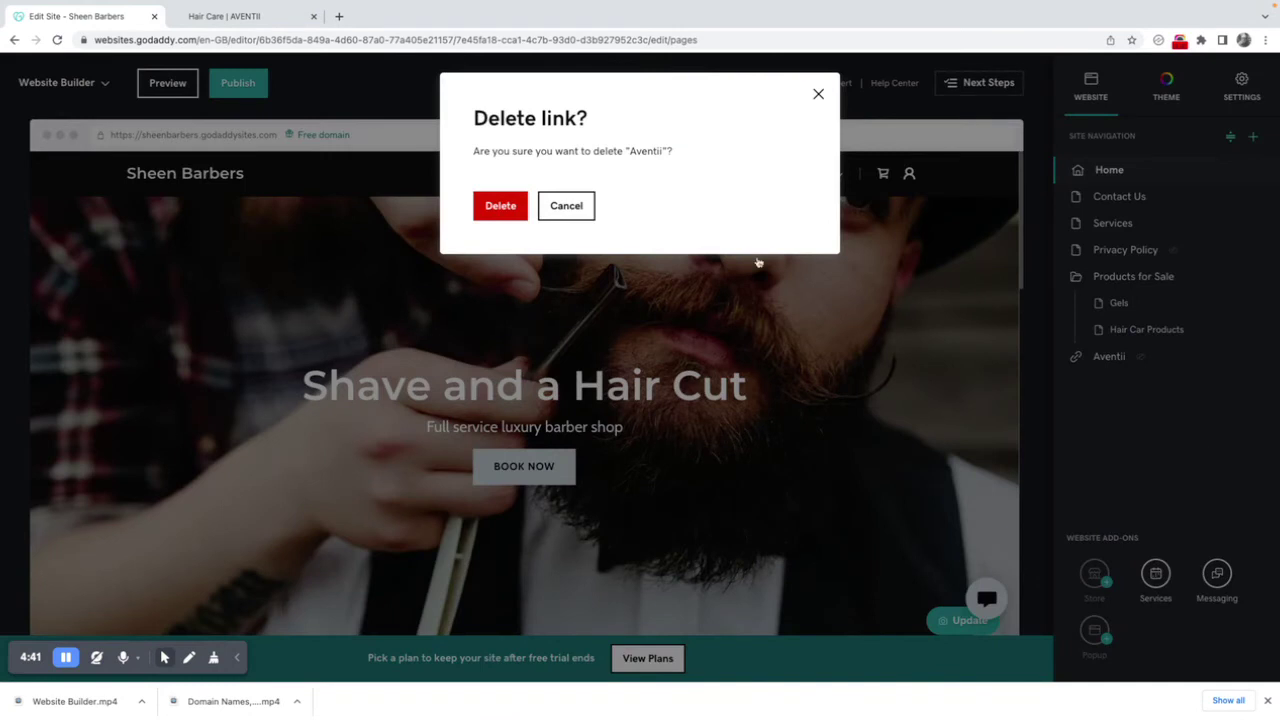
pyautogui.click(508, 210)
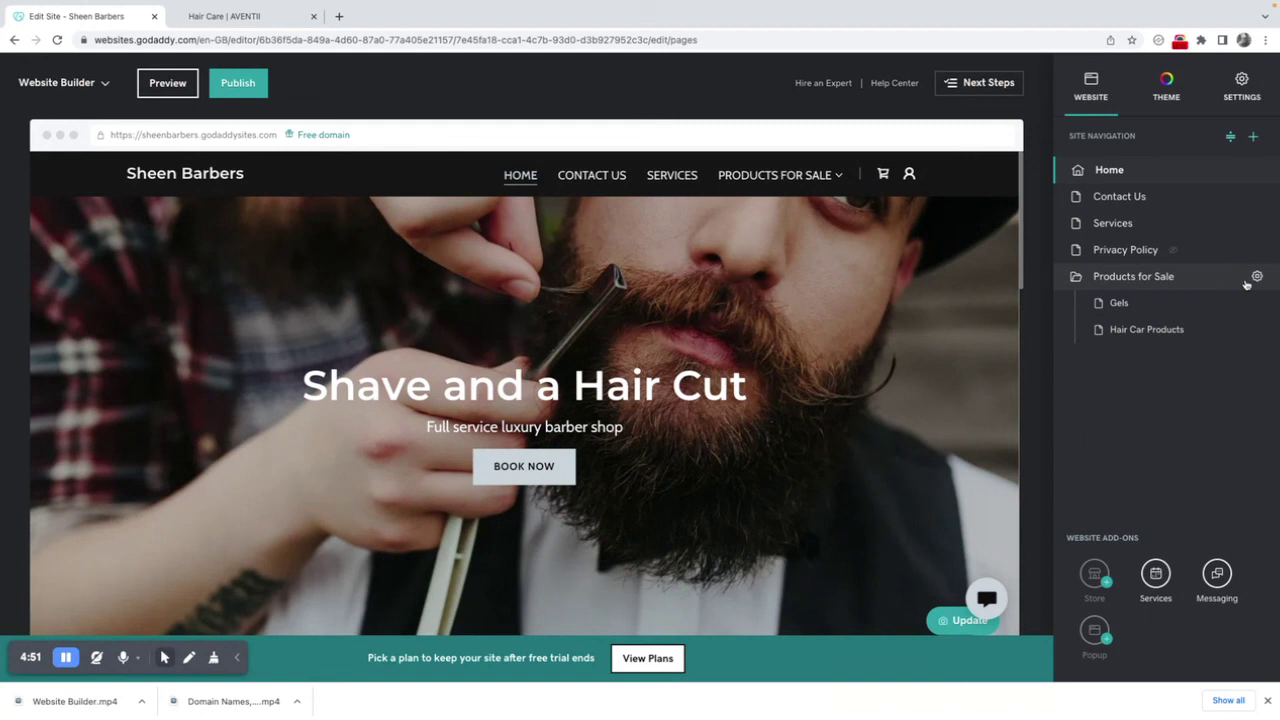
# Delete the Products for Sale dropdown menu, keeping its pages in the navigation.
pyautogui.click(1257, 279)
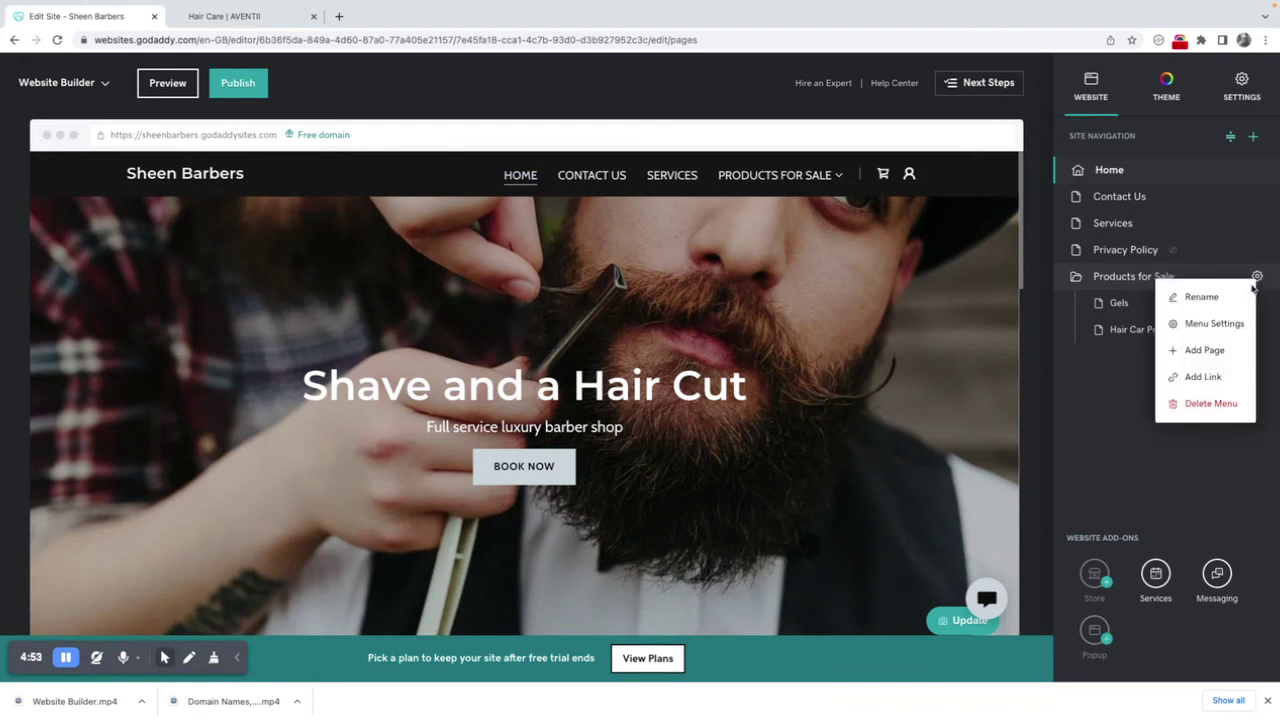
pyautogui.click(1204, 405)
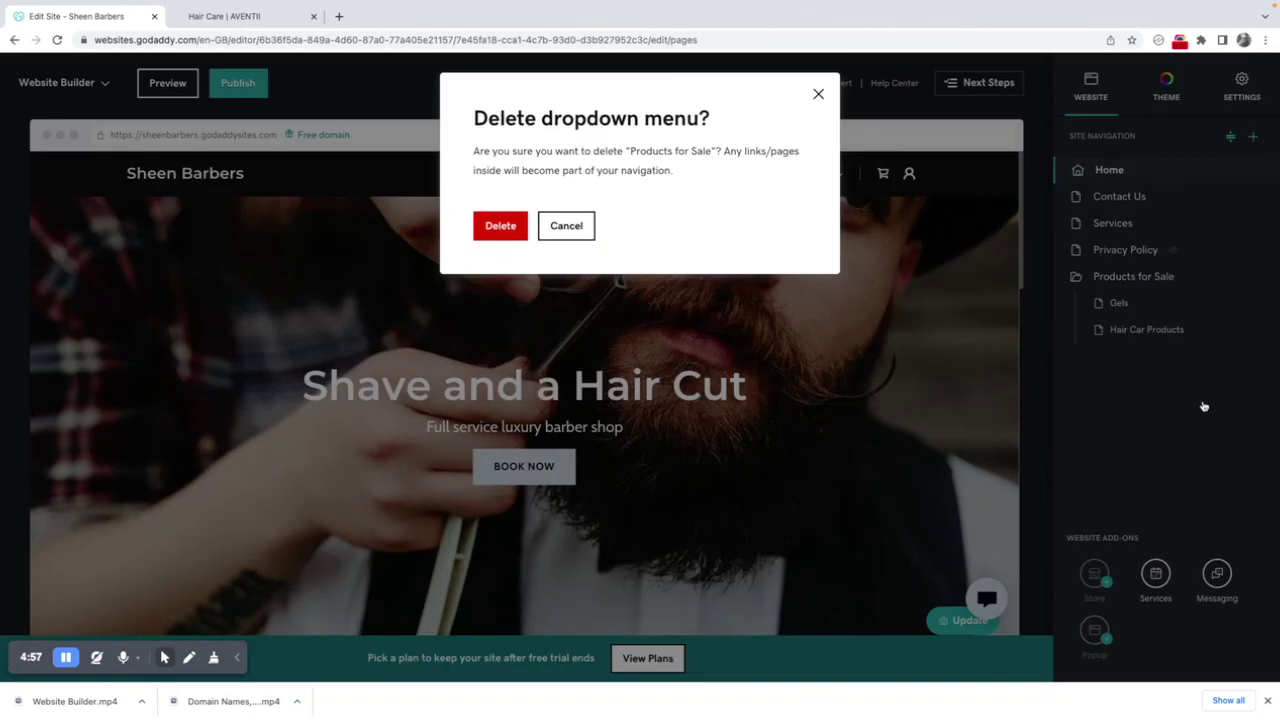
pyautogui.click(496, 227)
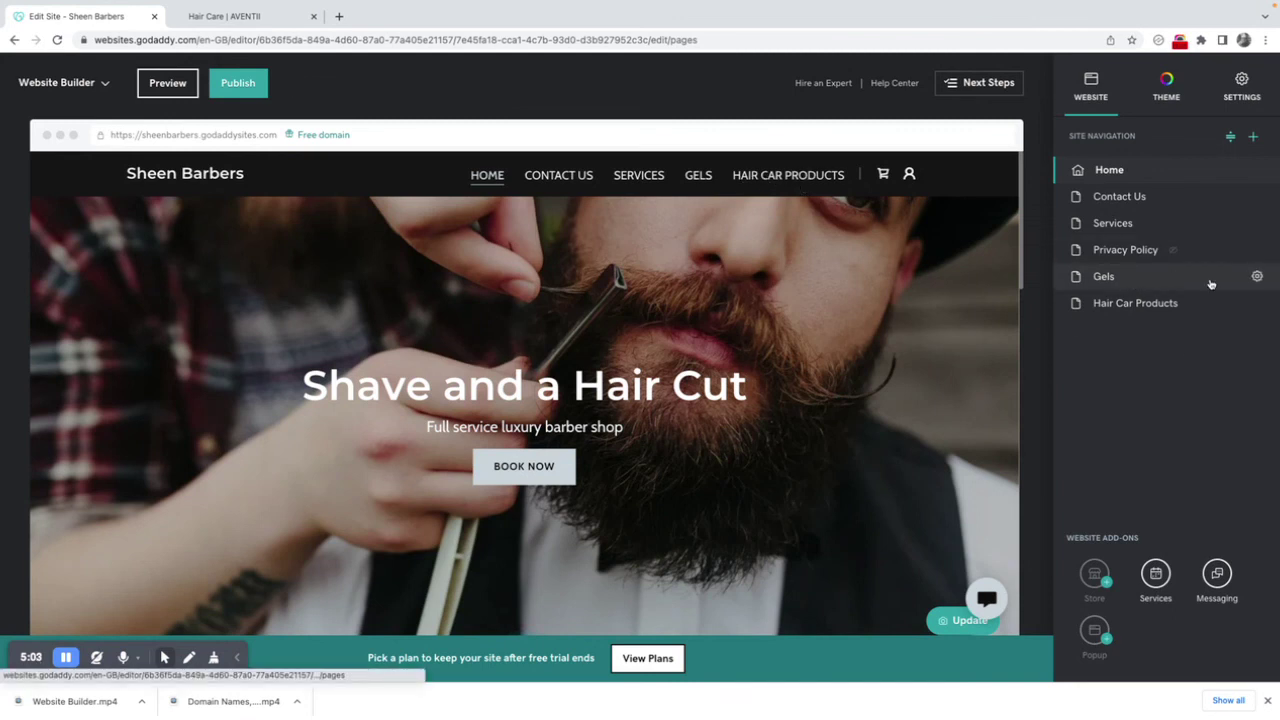
# Delete the Gels and Hair Car Products pages, confirming each deletion.
pyautogui.click(1257, 277)
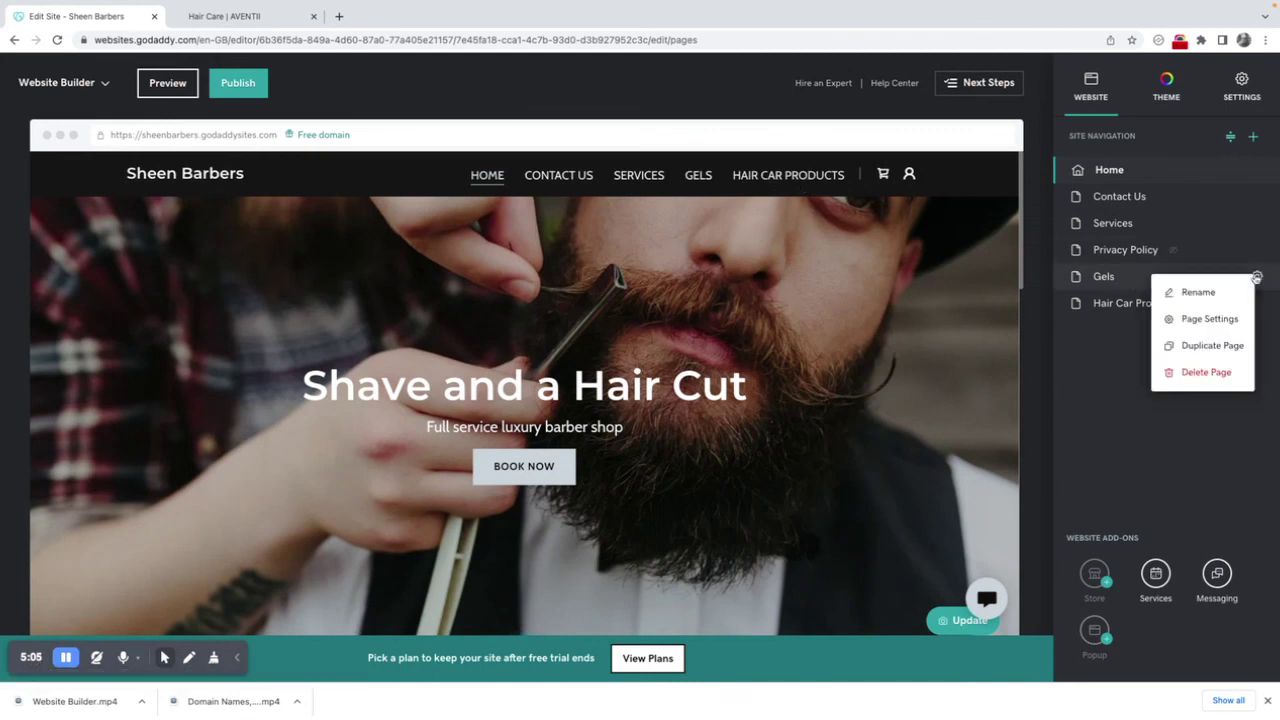
pyautogui.click(1216, 373)
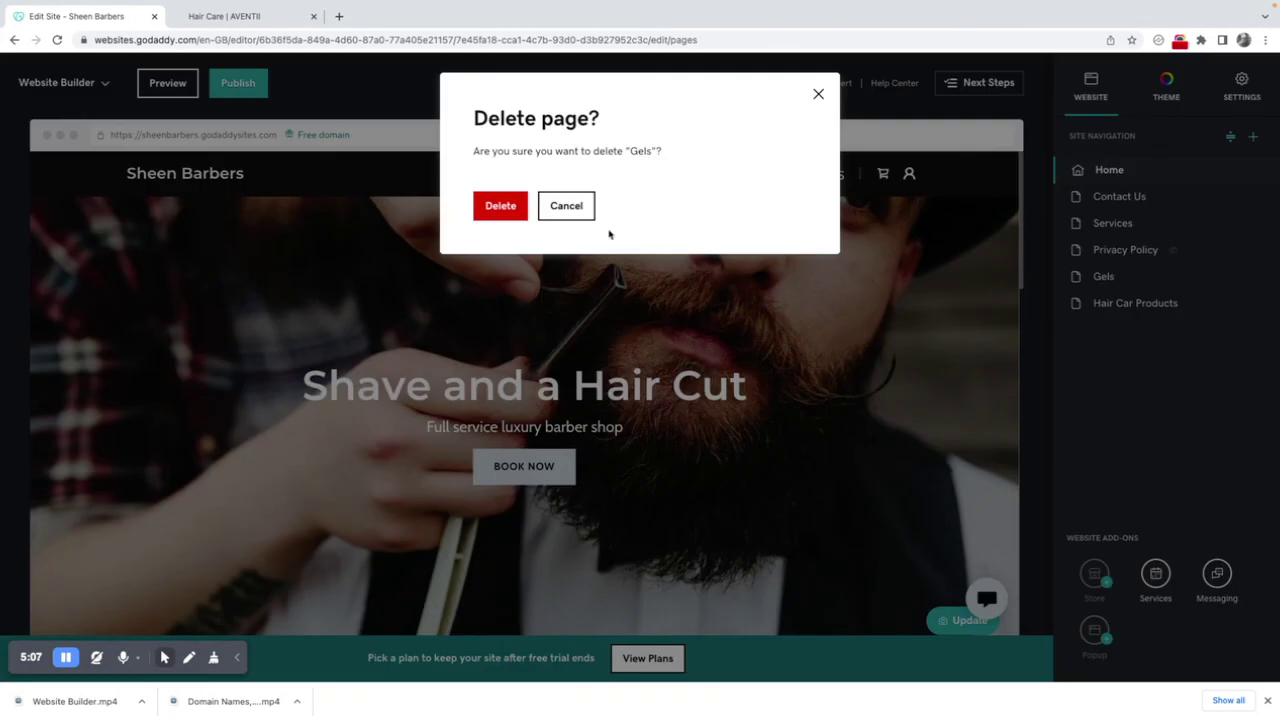
pyautogui.click(492, 205)
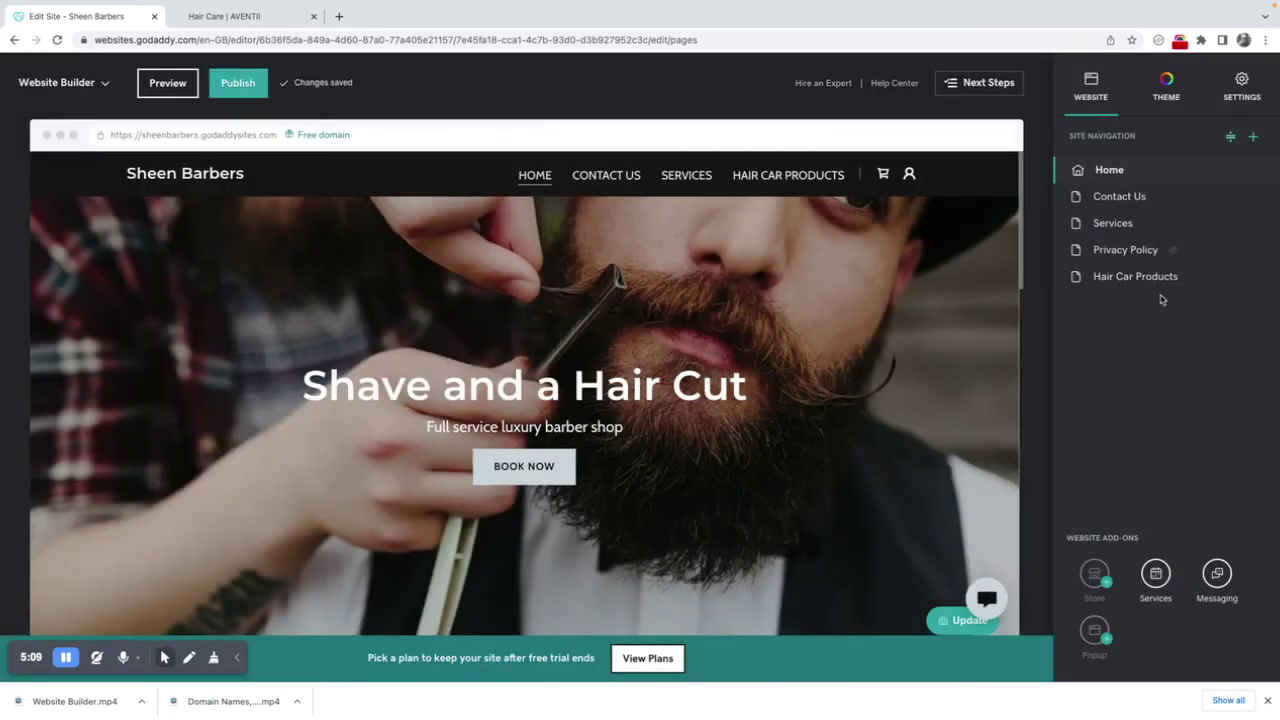
pyautogui.click(1257, 277)
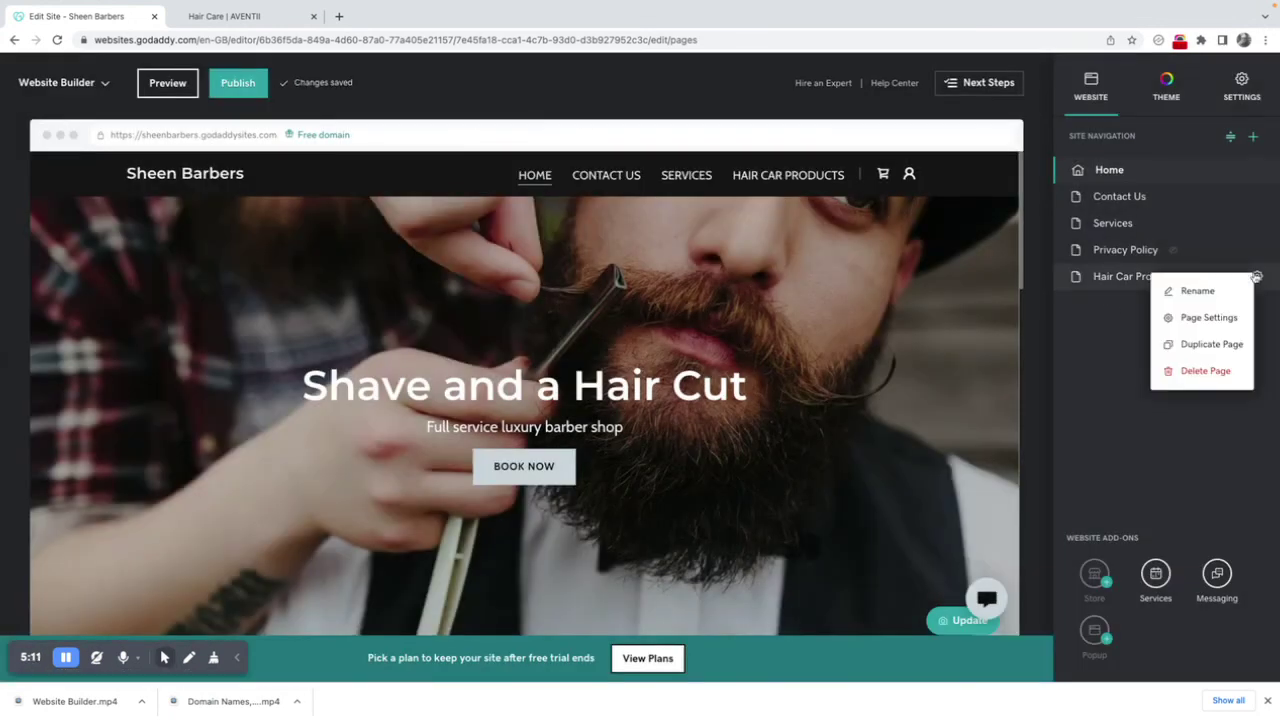
pyautogui.click(1205, 372)
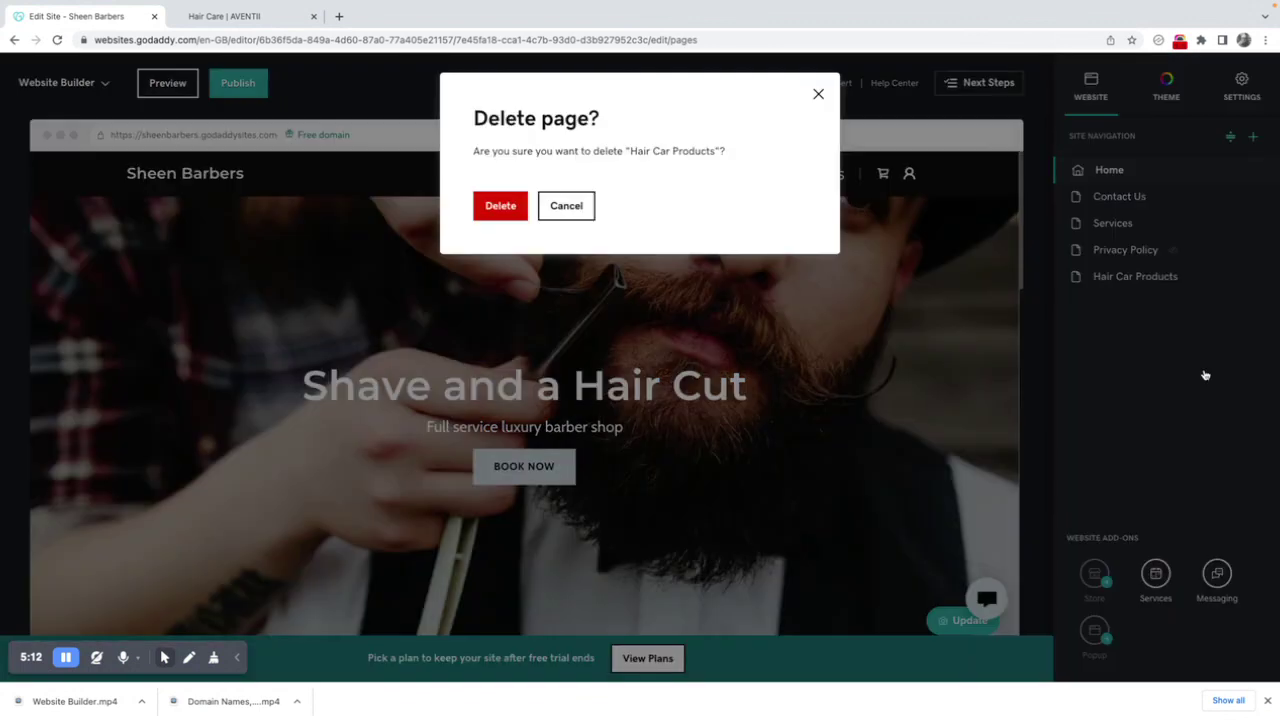
pyautogui.click(495, 206)
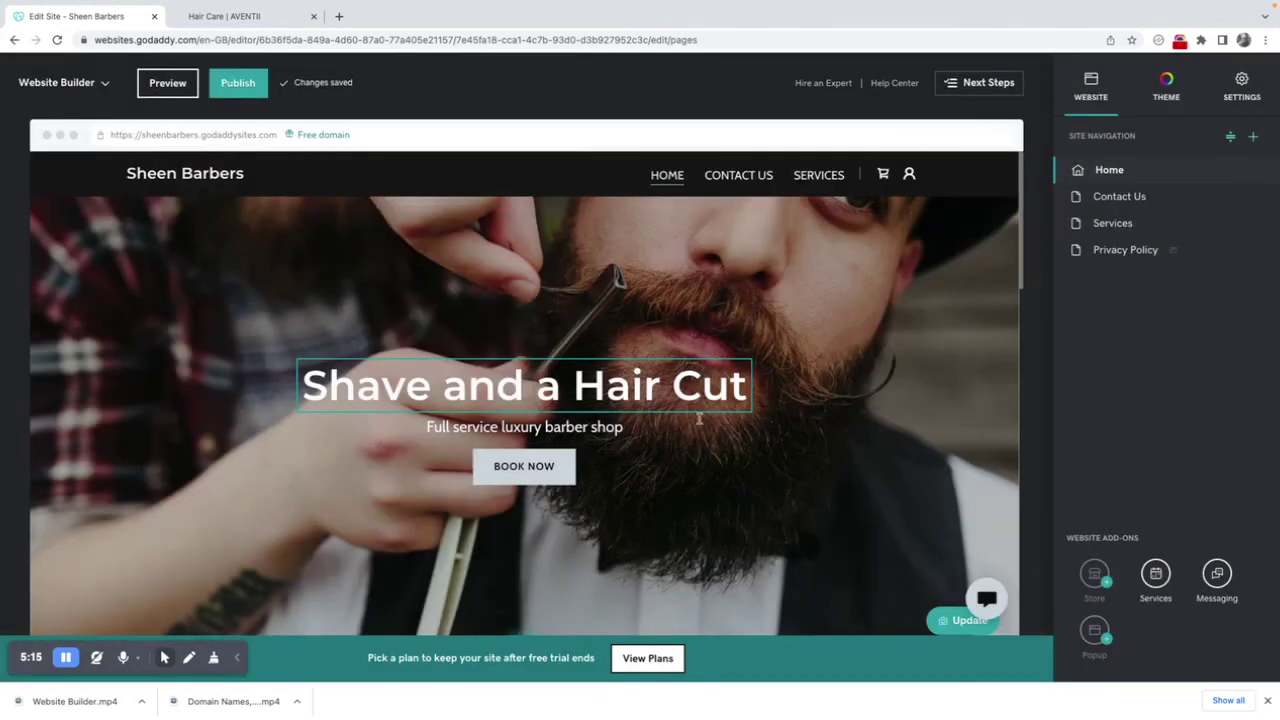